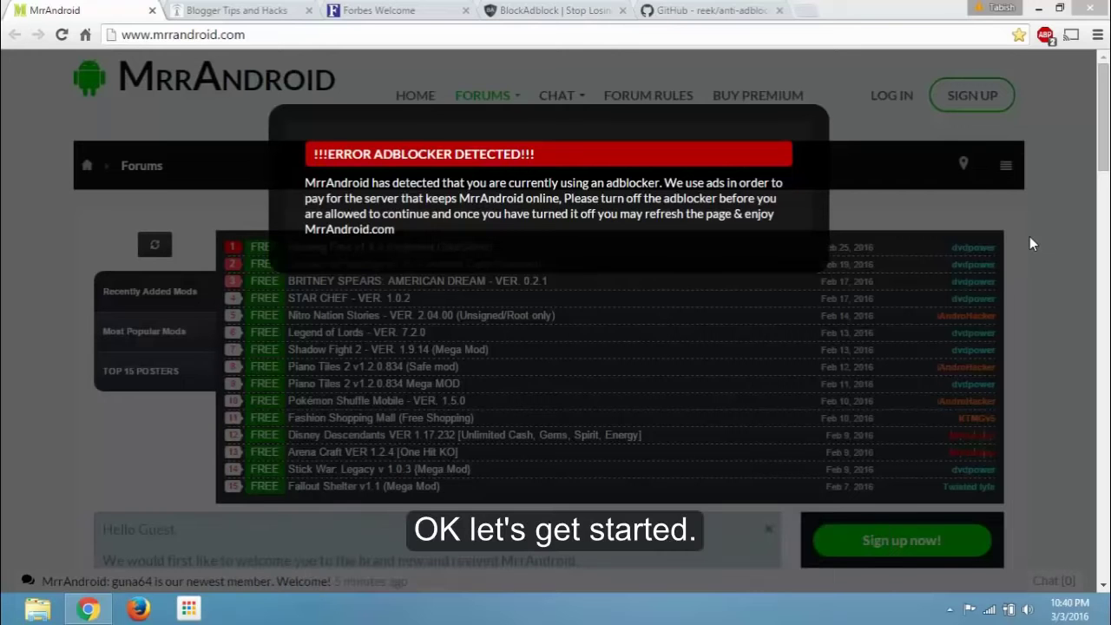
Check Adblock Plus's status on the MrrAndroid page, then reload the page
left_click(1050, 36)
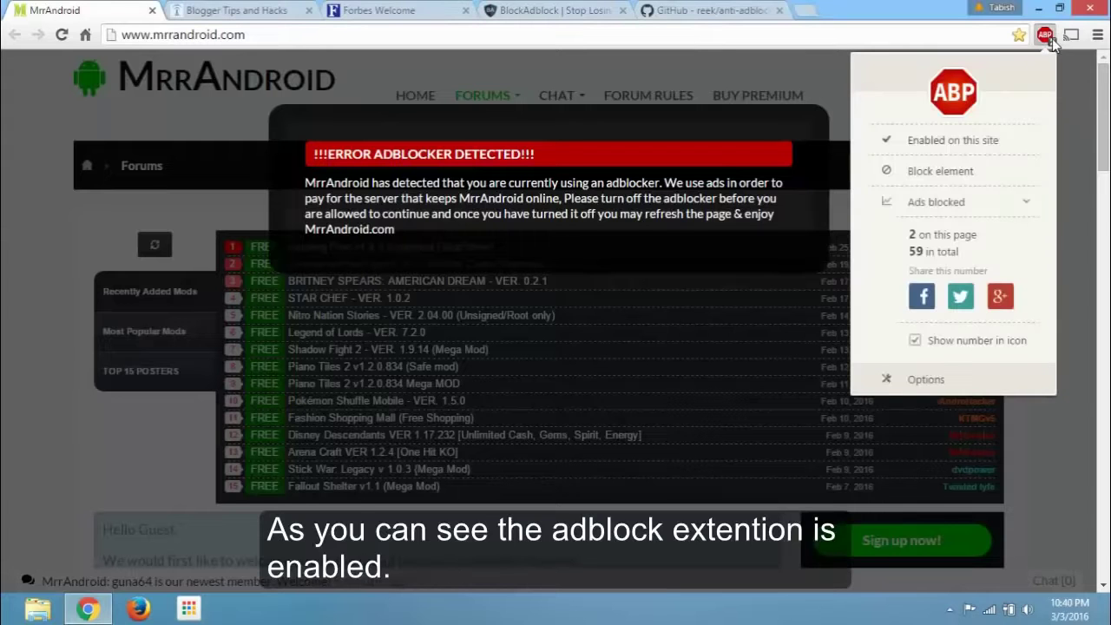
left_click(1051, 39)
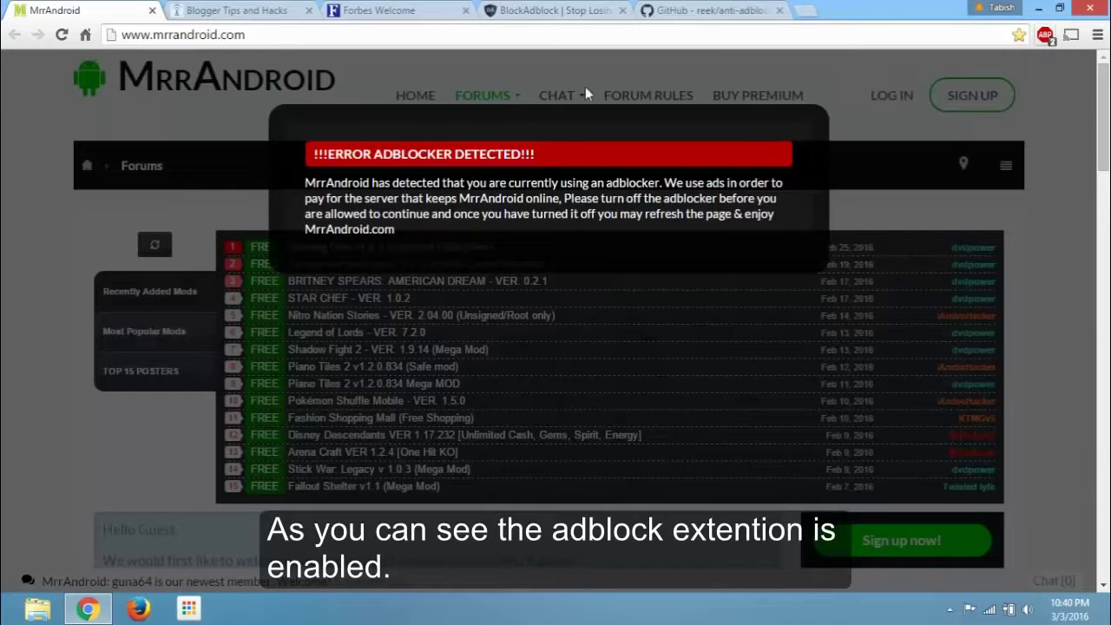
left_click(61, 35)
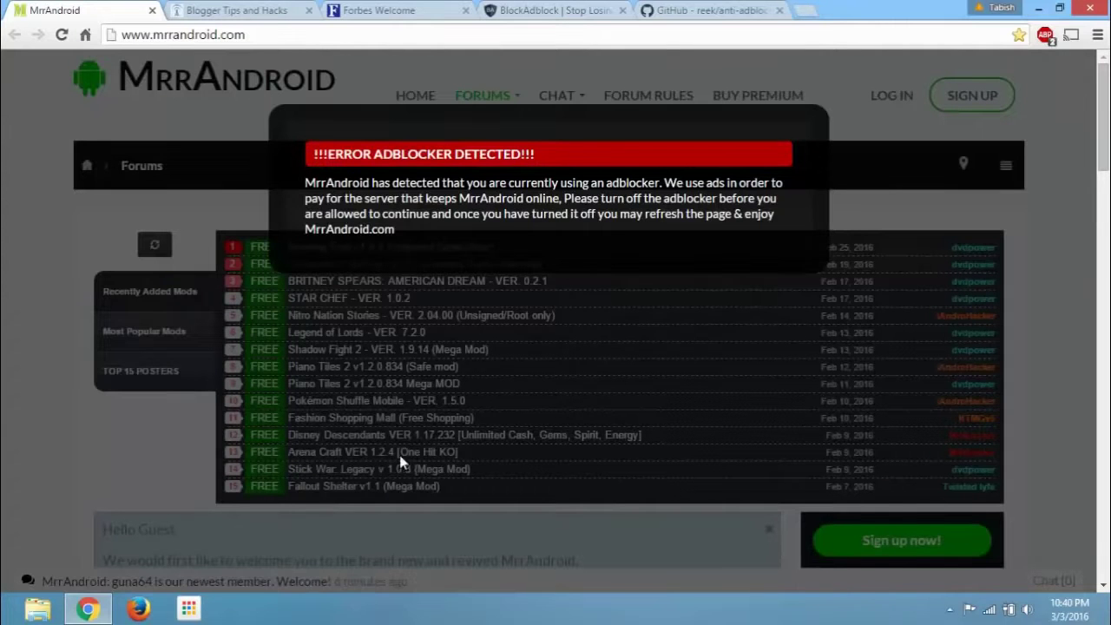
Delete the xenOverlay warning div and the exposeMask dark mask in DevTools, then close DevTools
right_click(429, 221)
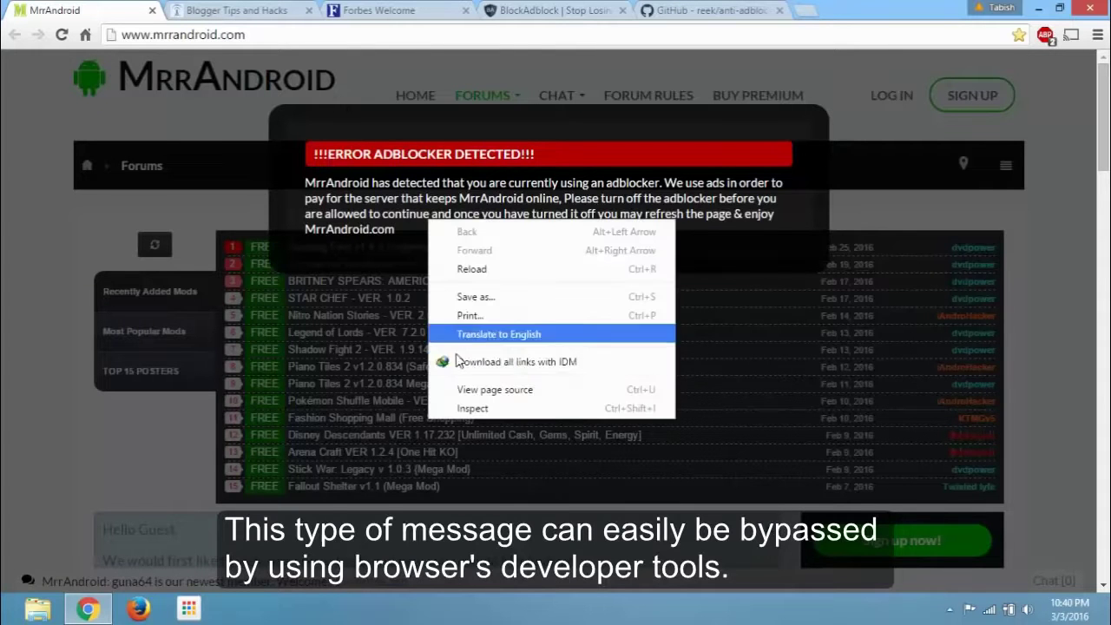
left_click(465, 409)
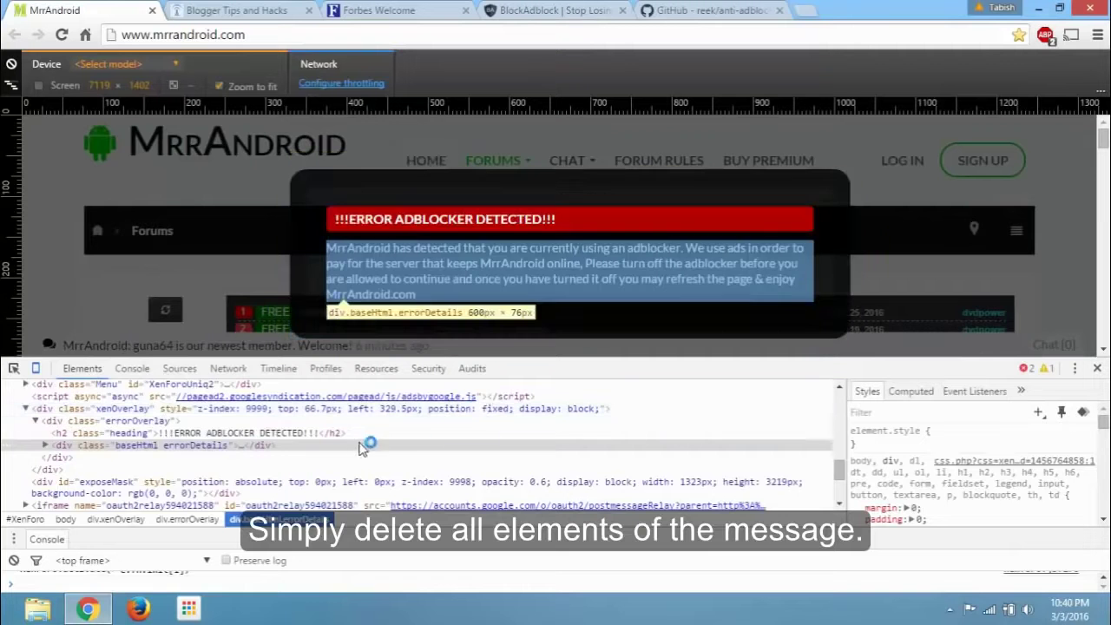
left_click(359, 448)
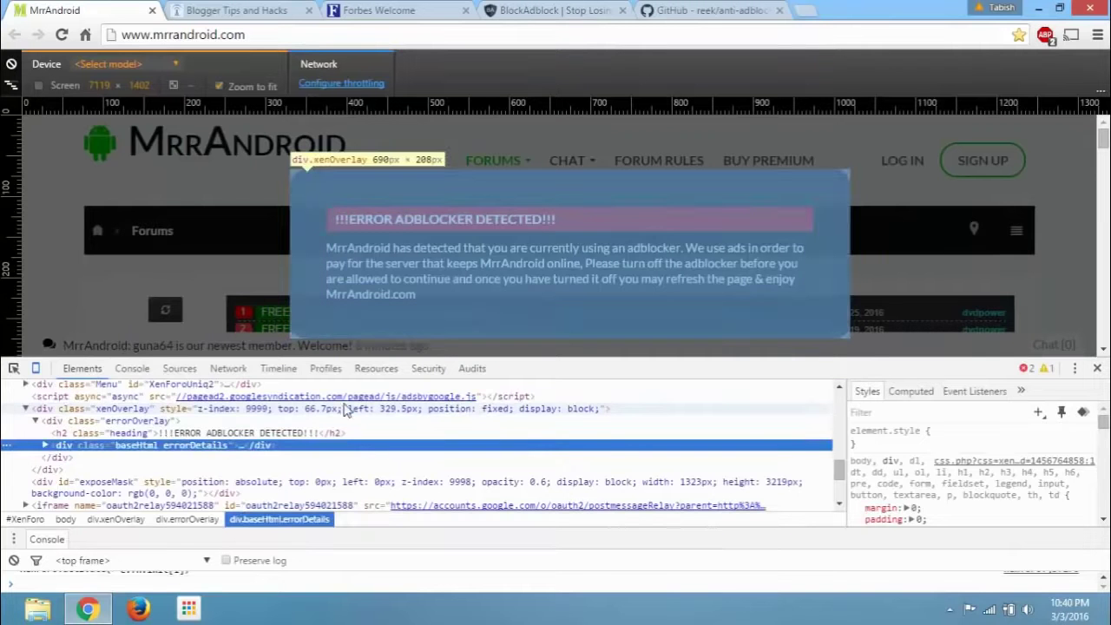
left_click(346, 409)
key("Delete")
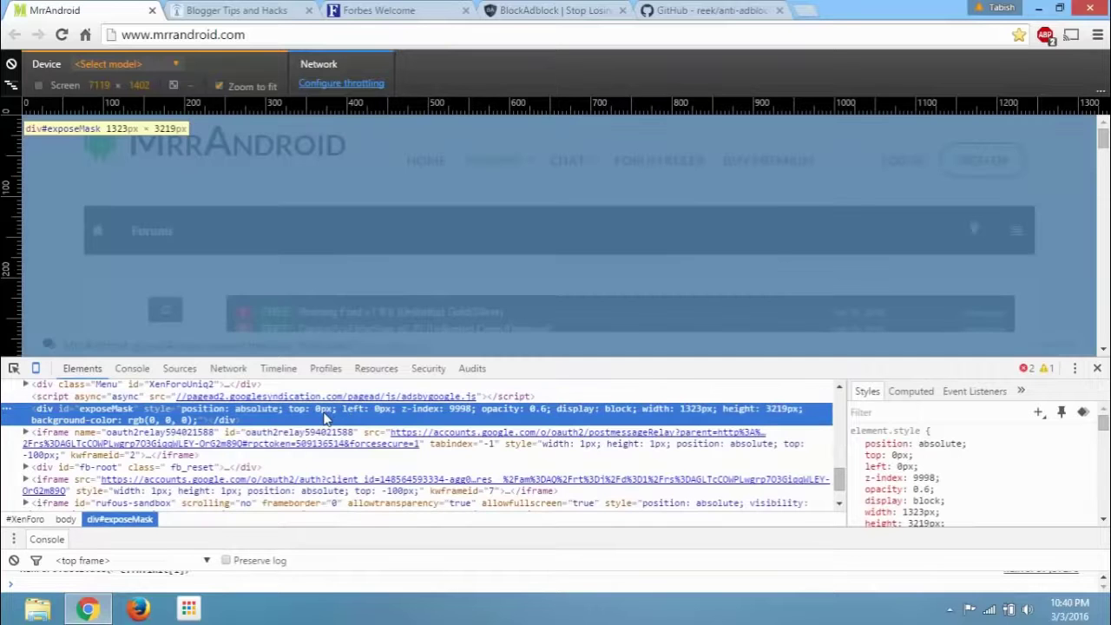
key("Delete")
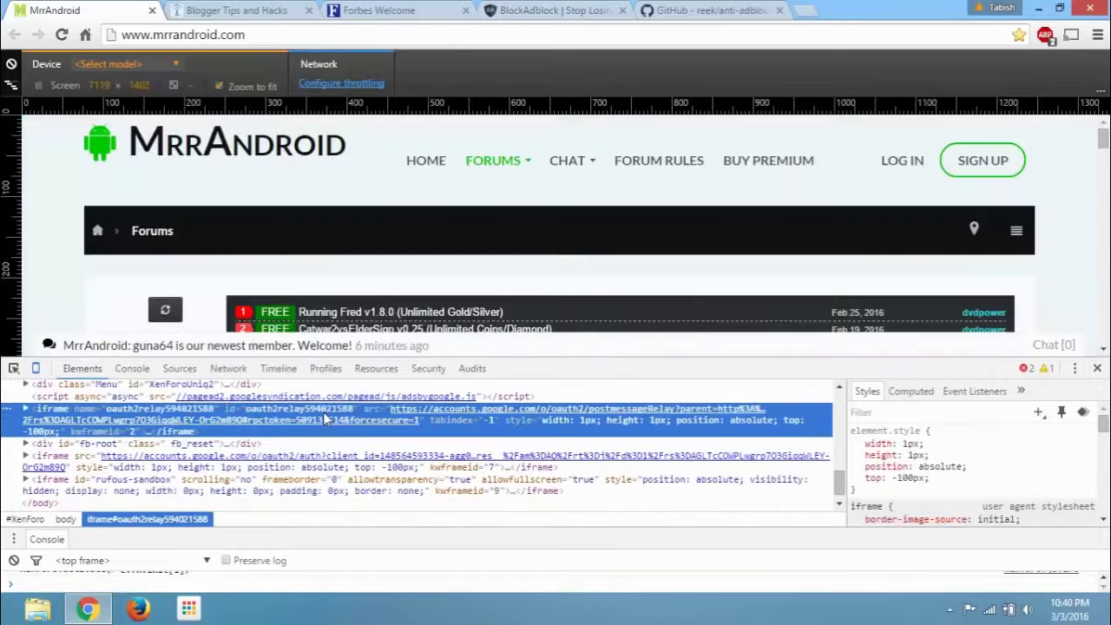
left_click(1097, 368)
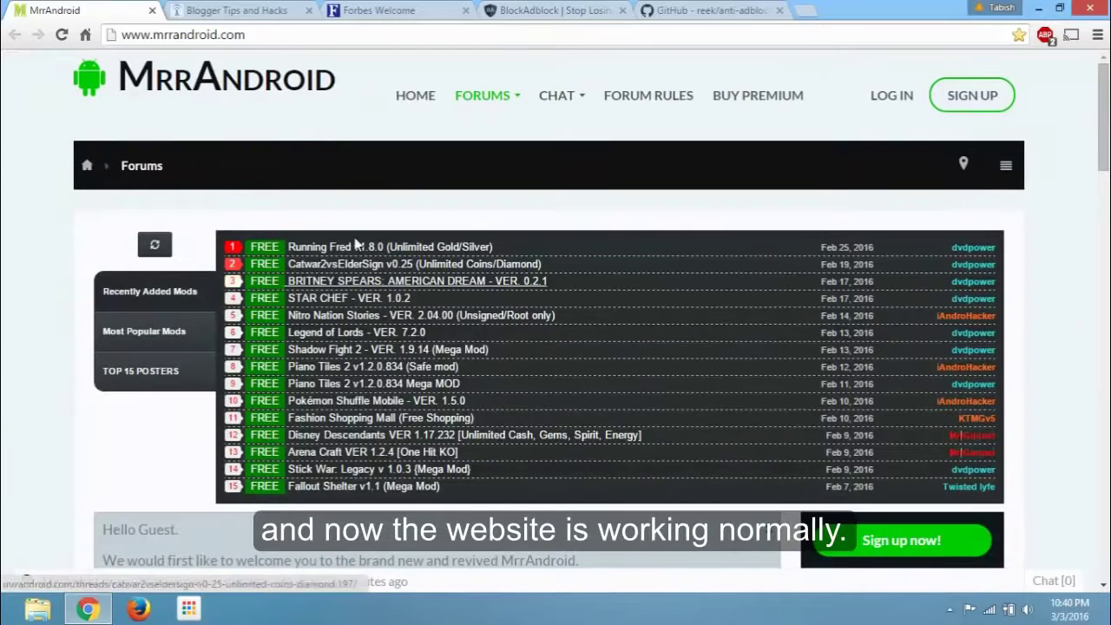
Scroll the cleaned MrrAndroid page down and back up to confirm the warning is gone
scroll(103, 453, "down", 15)
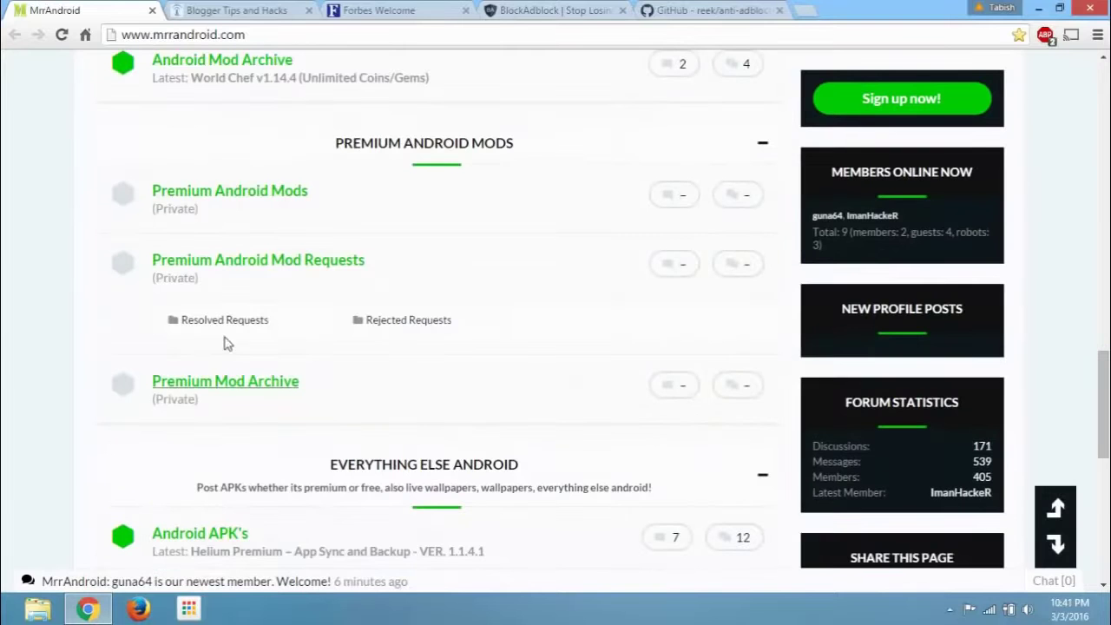
scroll(126, 240, "up", 15)
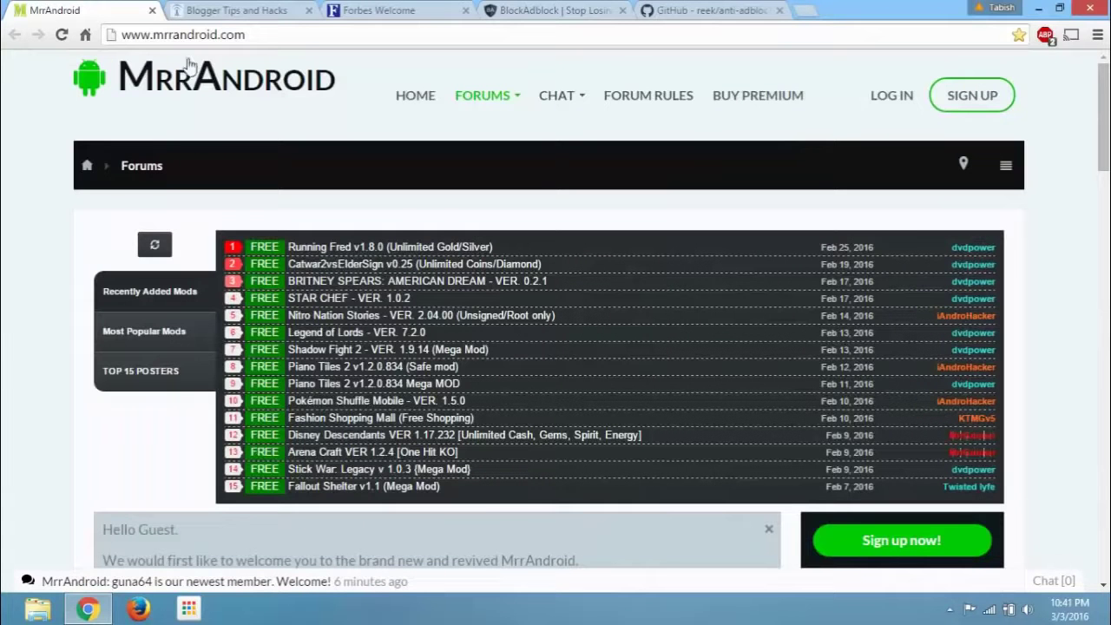
Reload the Blogger Tips and Hacks tab so it shows only the 'Dear Visitor' notice
left_click(198, 18)
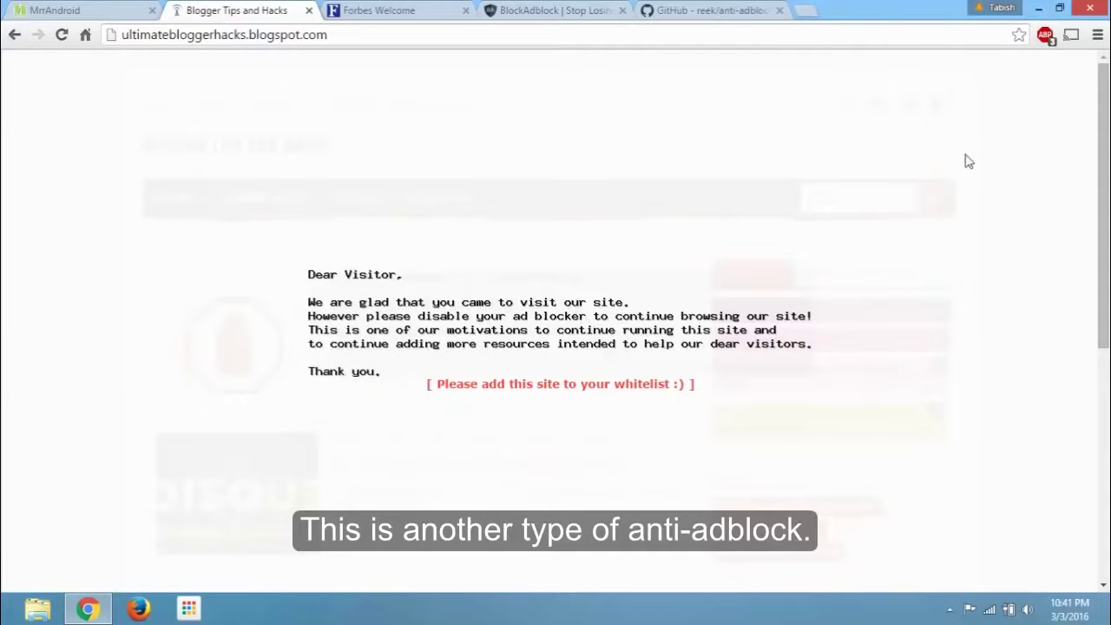
left_click(62, 34)
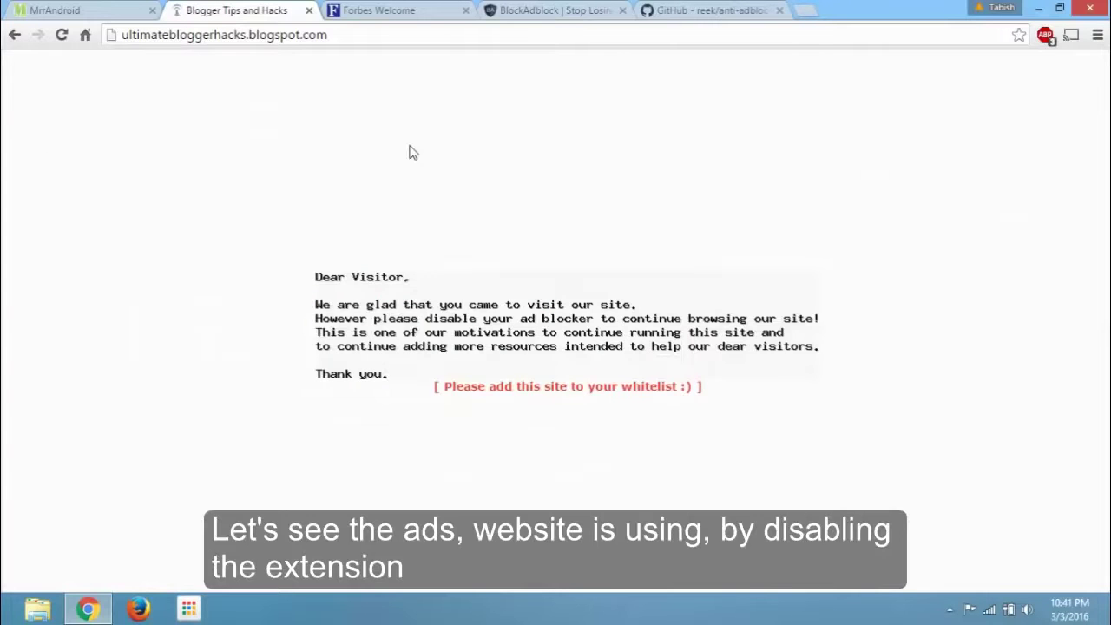
Turn off Adblock Plus for the Blogger Tips and Hacks site and reload the blog
left_click(1045, 36)
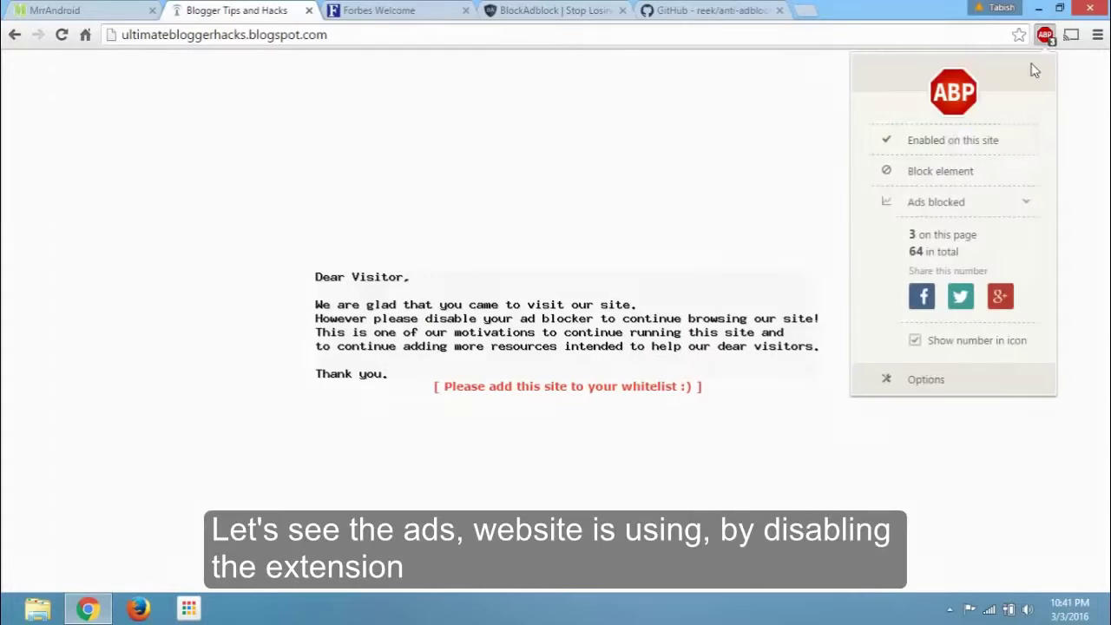
left_click(959, 140)
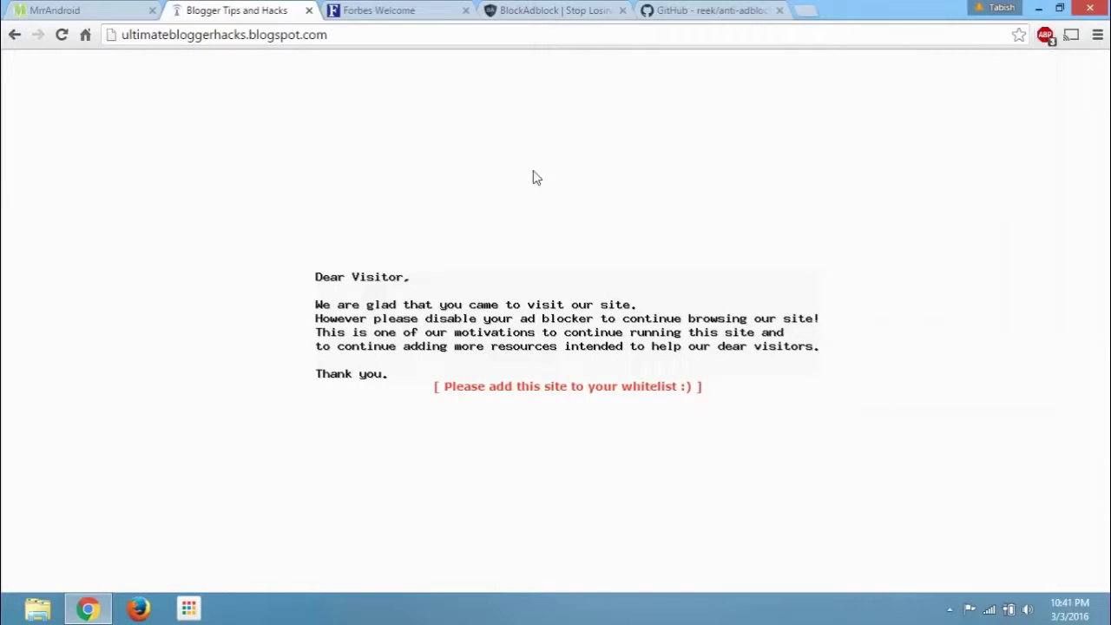
left_click(62, 36)
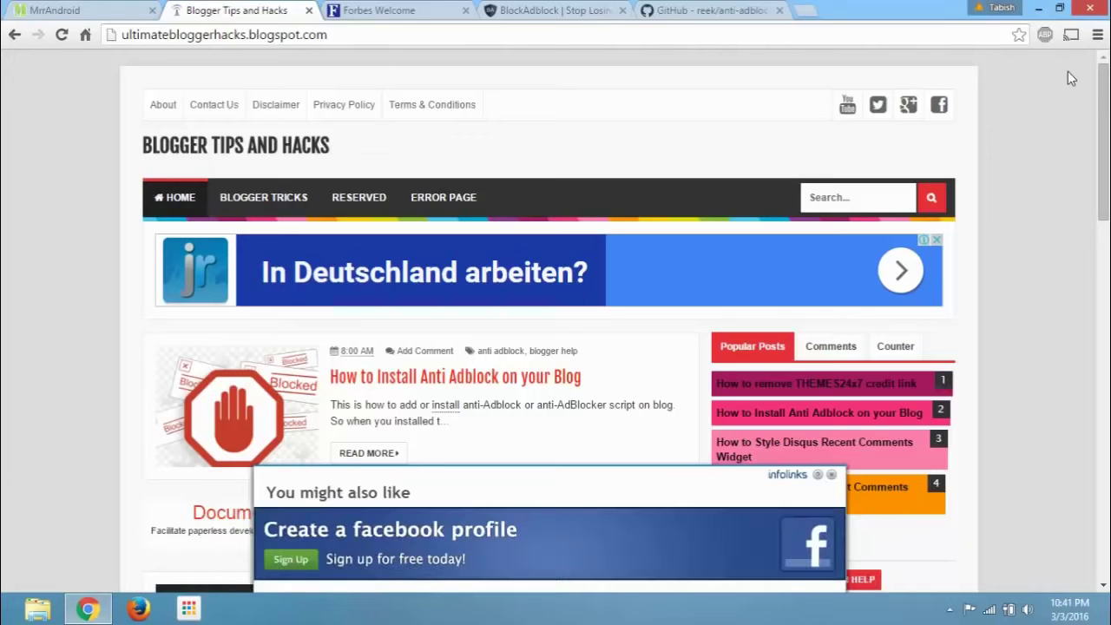
Reload the blog and immediately re-enable Adblock Plus on the site before ads load
left_click(937, 35)
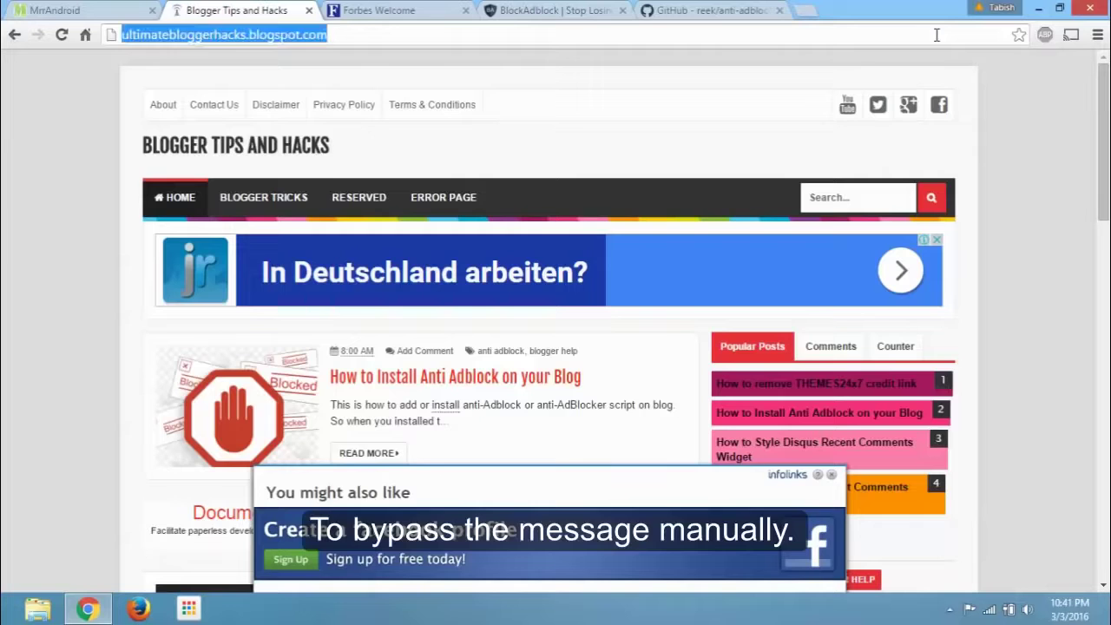
key("Return")
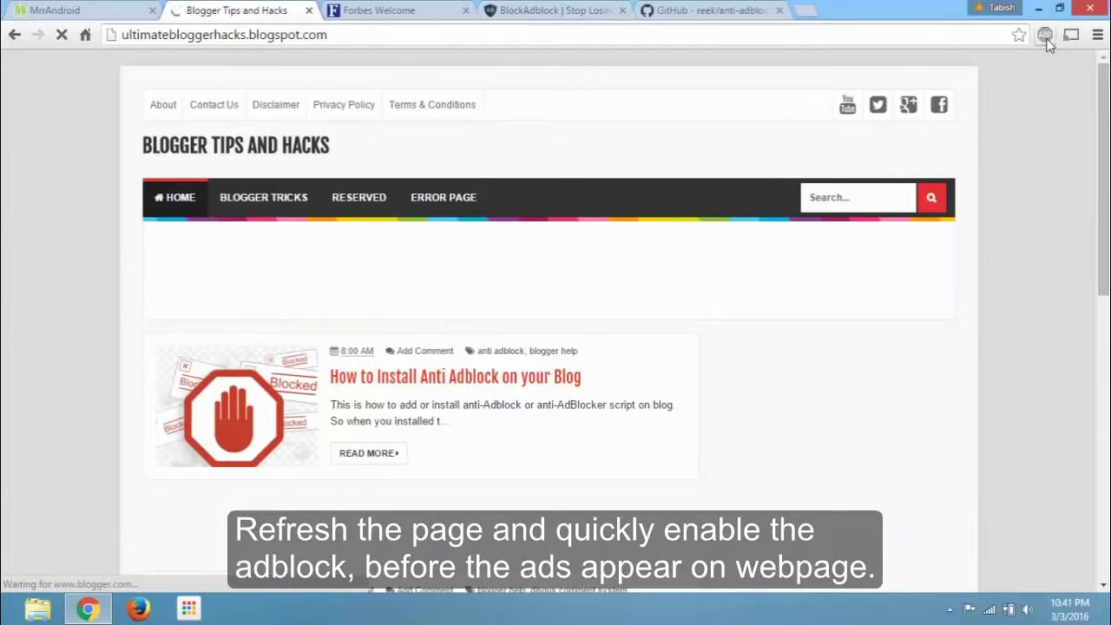
left_click(1044, 36)
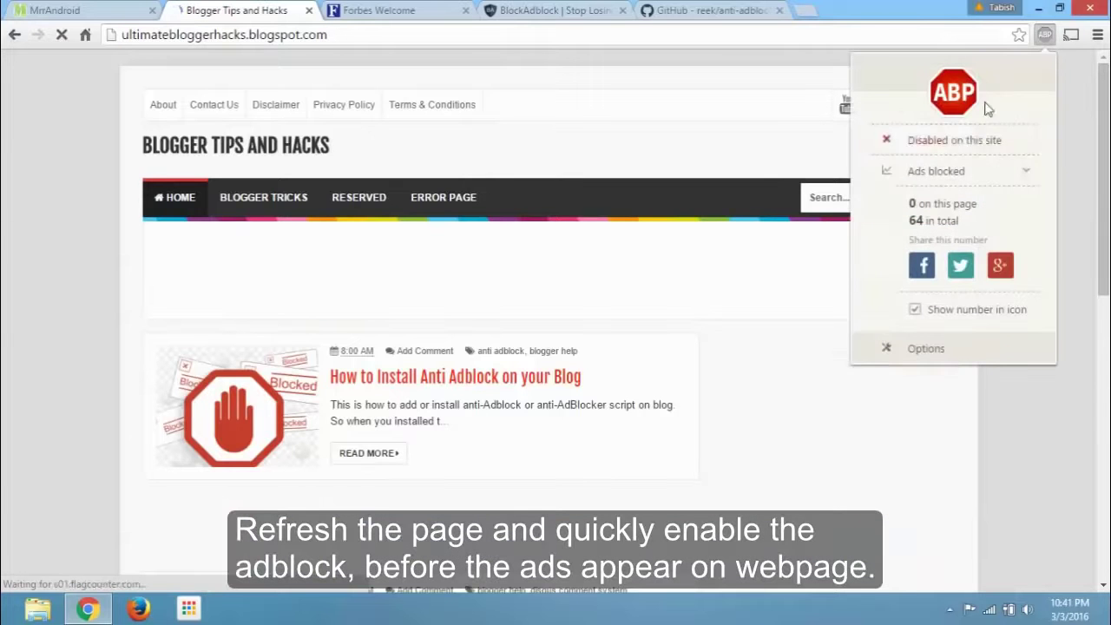
left_click(962, 140)
left_click(1085, 110)
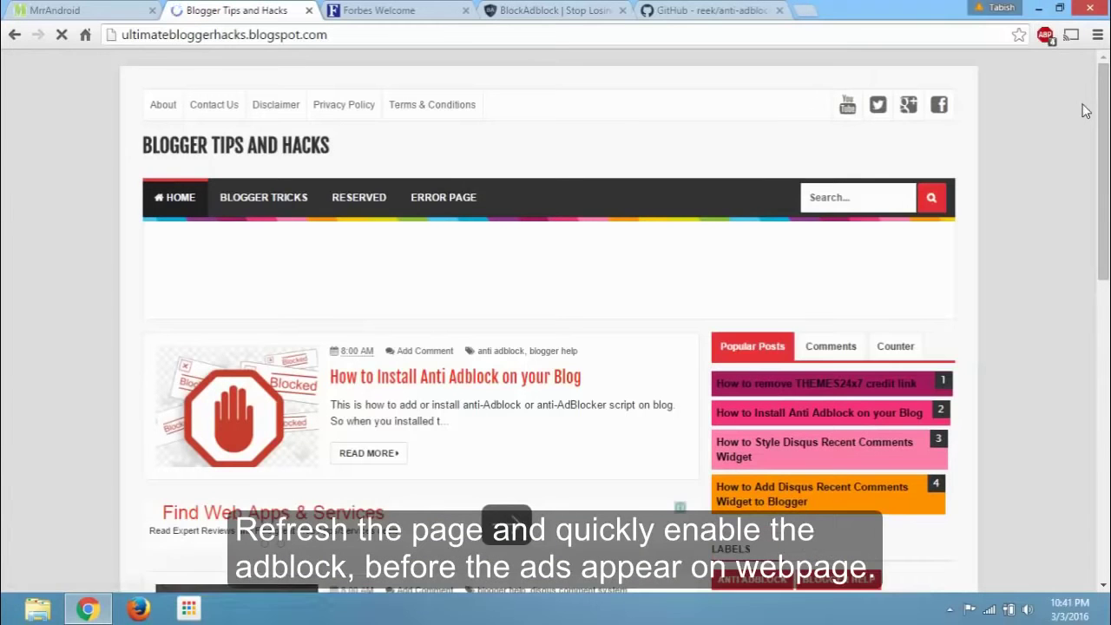
Confirm Adblock Plus blocked 9 items on the notice-free blog, then move to the Forbes Welcome tab
left_click(1046, 37)
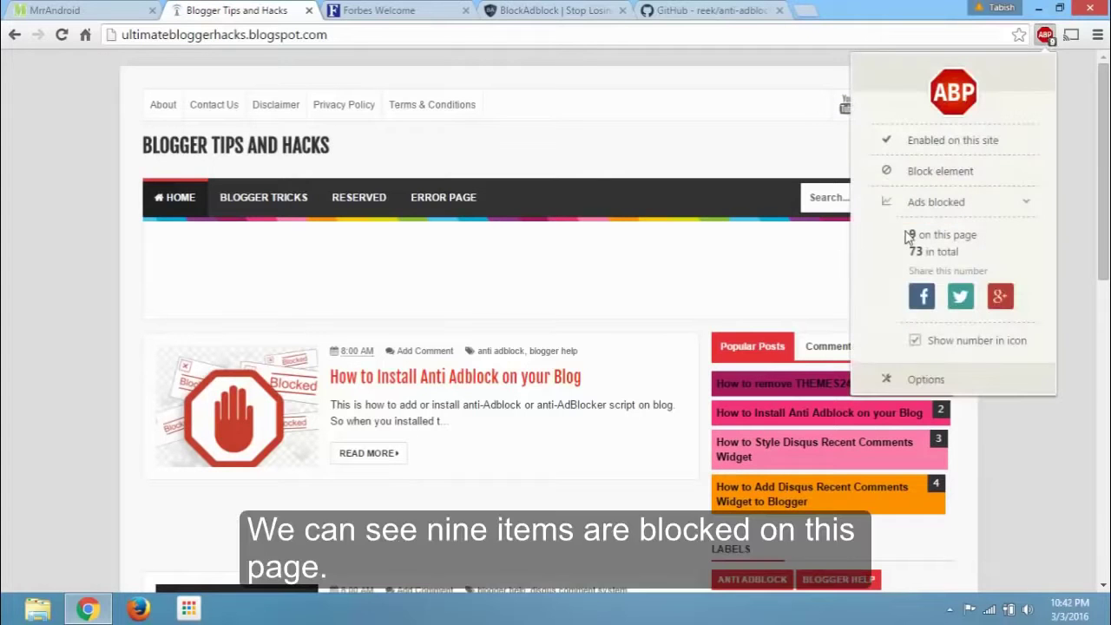
left_click_drag(905, 236, 915, 232)
left_click(1064, 165)
scroll(1007, 278, "down", 5)
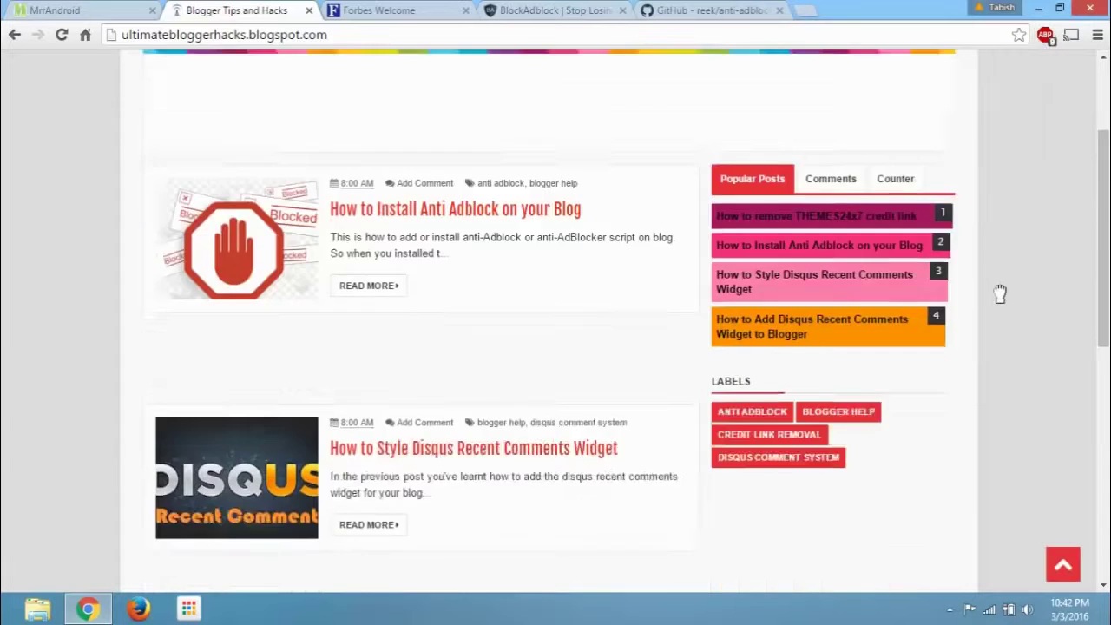
scroll(1002, 297, "down", 4)
key("Home")
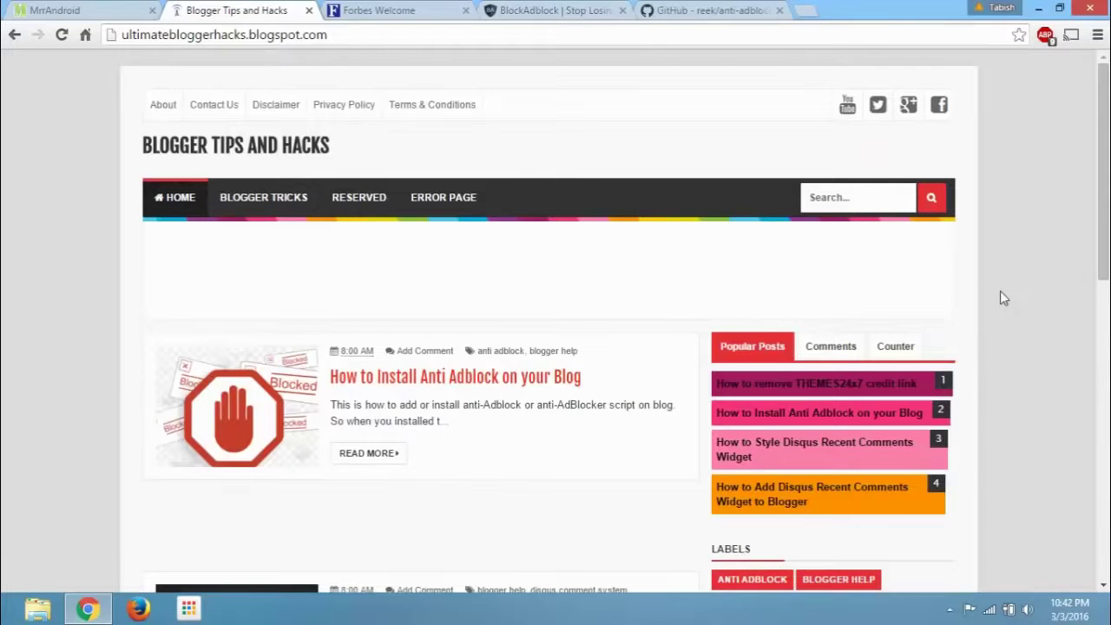
left_click(395, 9)
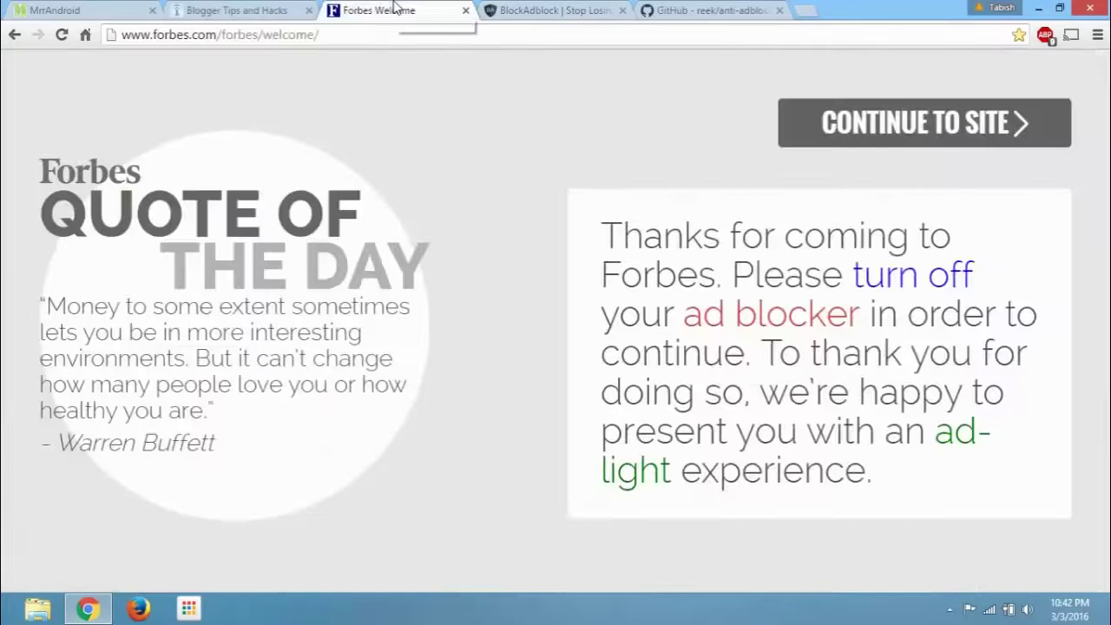
Reload the Forbes Welcome page, which now shows the 'still using an ad blocker' notice
left_click(62, 36)
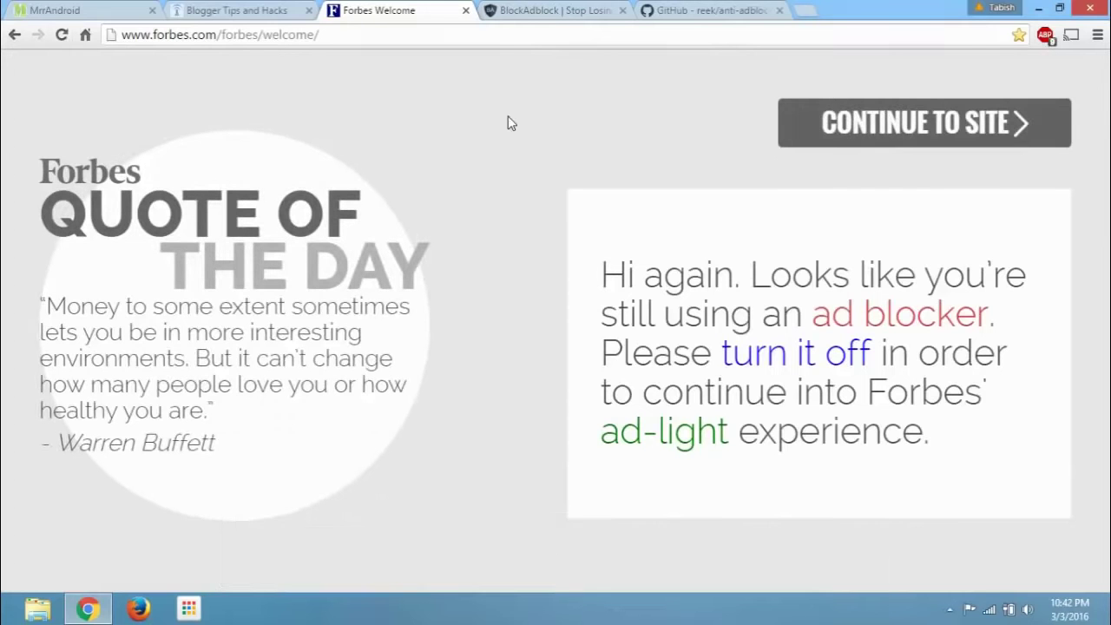
Briefly disable Adblock Plus on Forbes, continue to the site, then re-enable it
left_click(1046, 35)
left_click(961, 141)
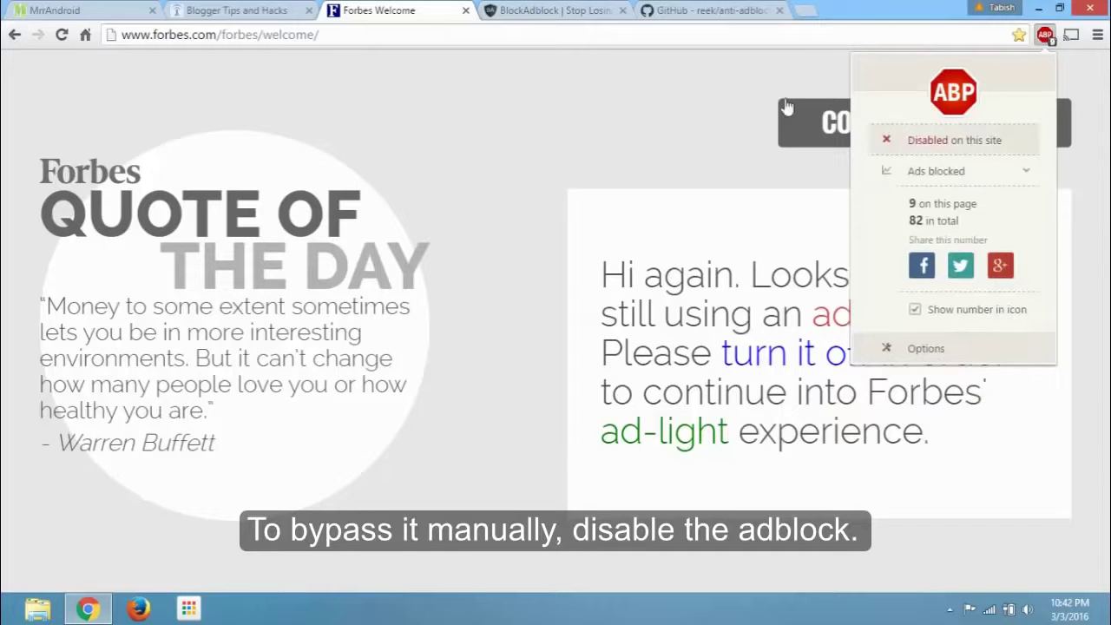
left_click(865, 124)
left_click(864, 122)
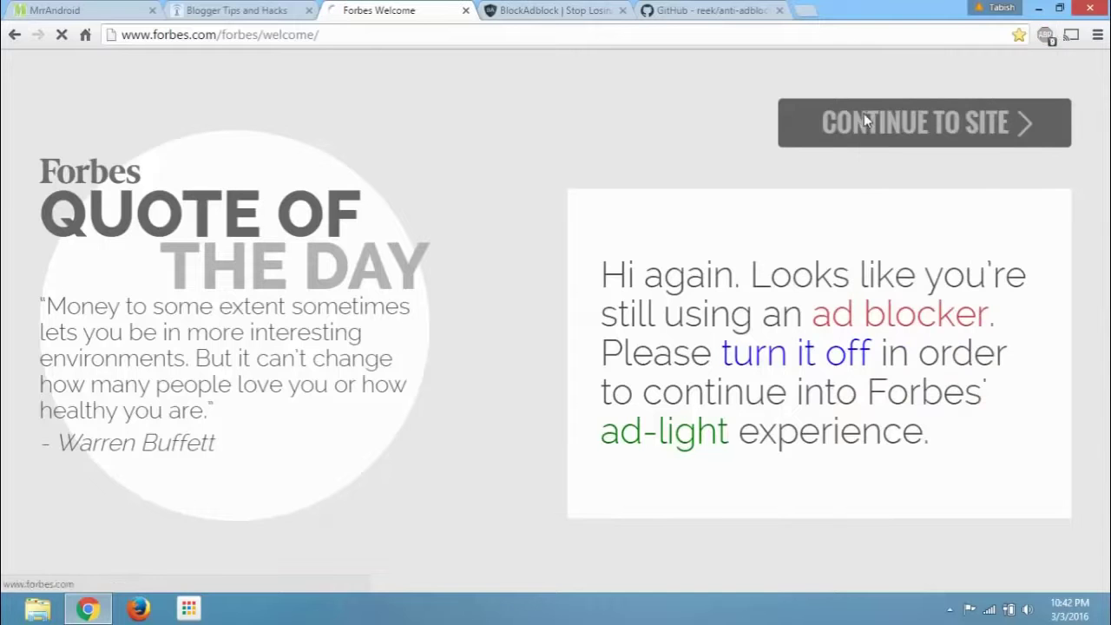
left_click(1045, 34)
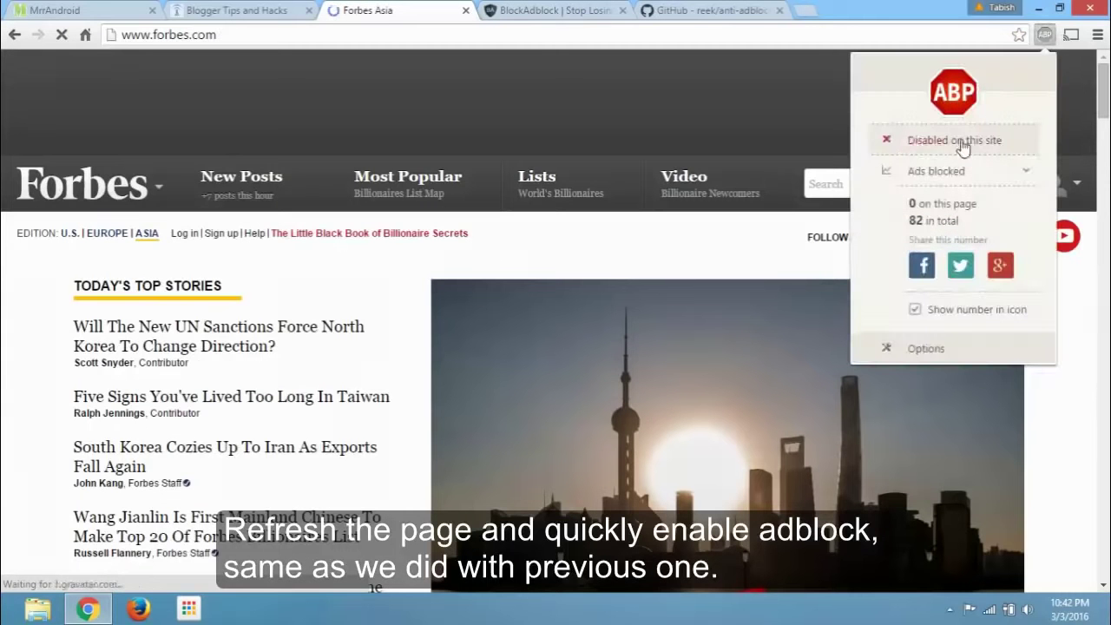
left_click(955, 141)
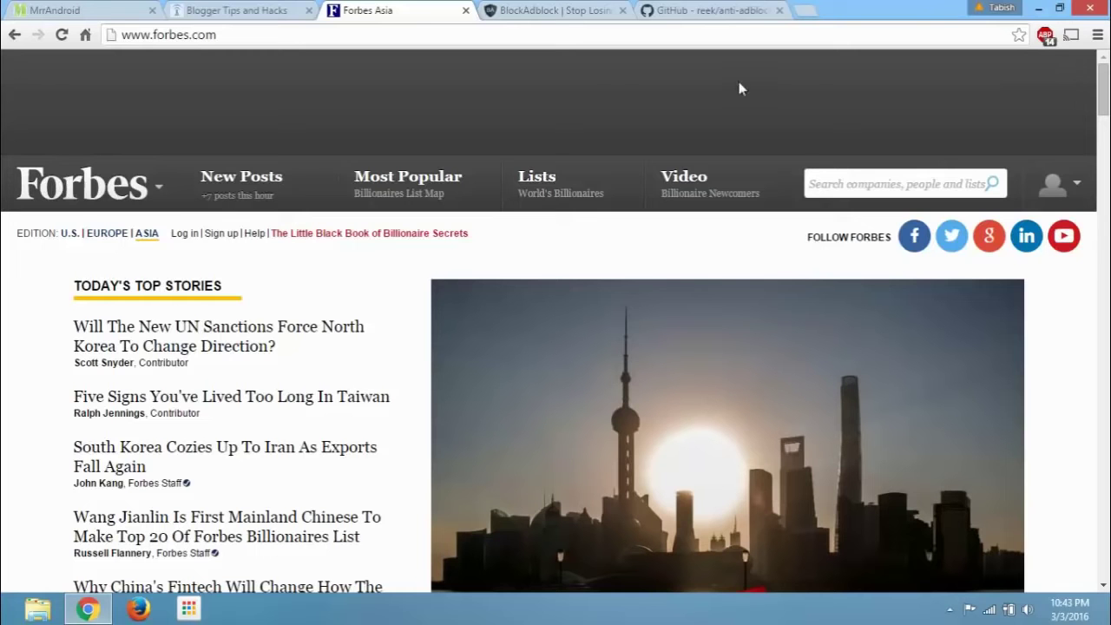
View the BlockAdblock test tab's unbypassable adblocker-blocking notice
left_click(573, 10)
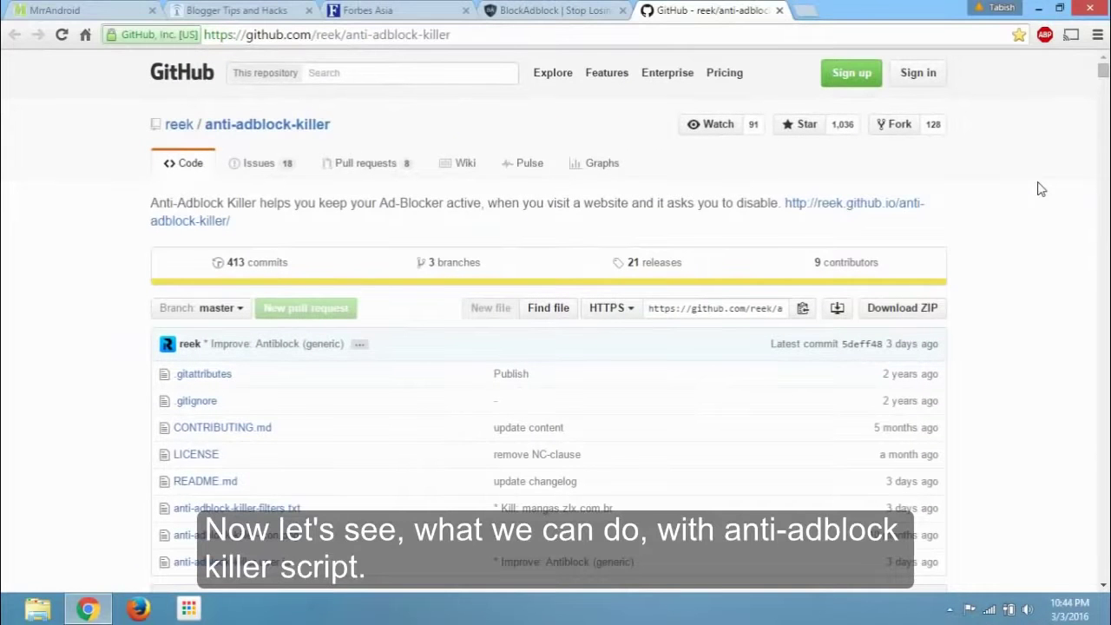
Scroll to Step 1 of the anti-adblock-killer README and open the Chrome Tampermonkey link in a new tab
scroll(1041, 189, "down", 10)
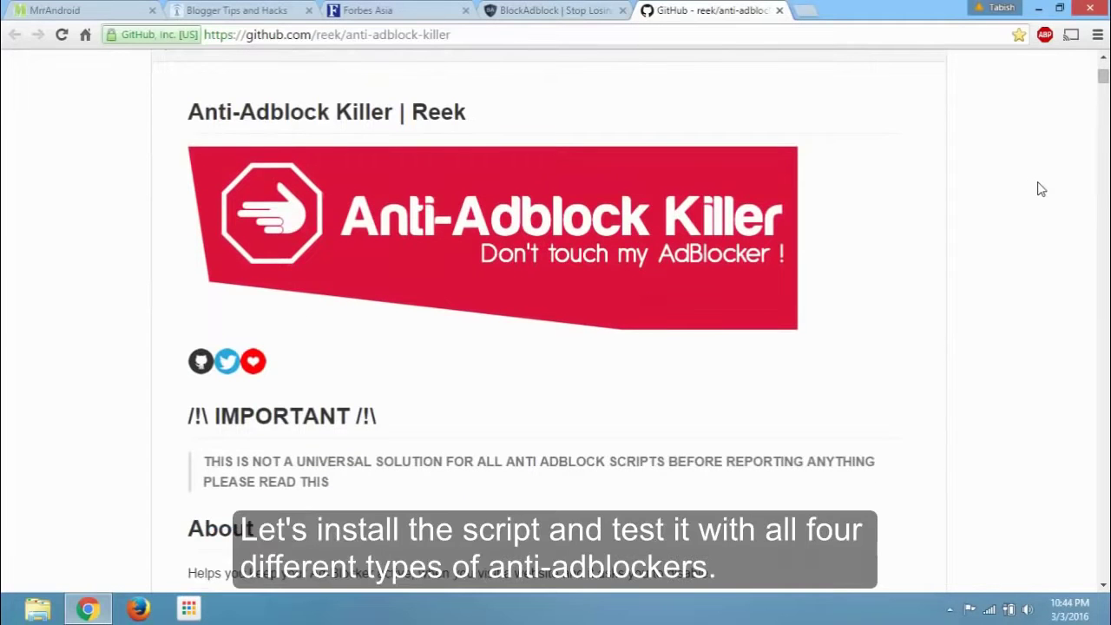
scroll(1041, 189, "down", 9)
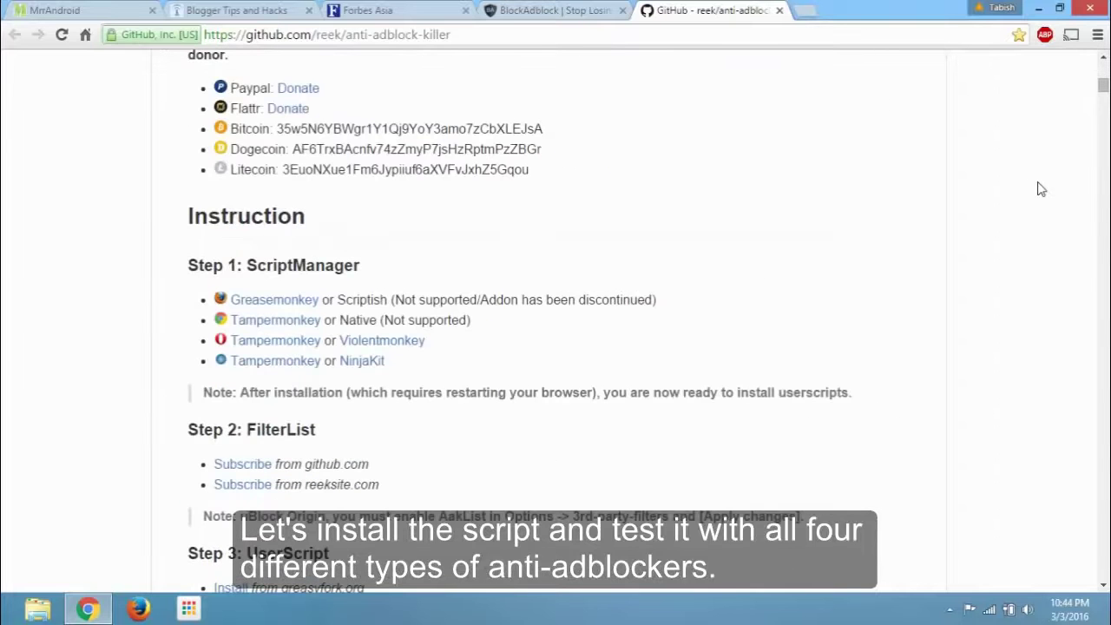
scroll(1039, 187, "down", 3)
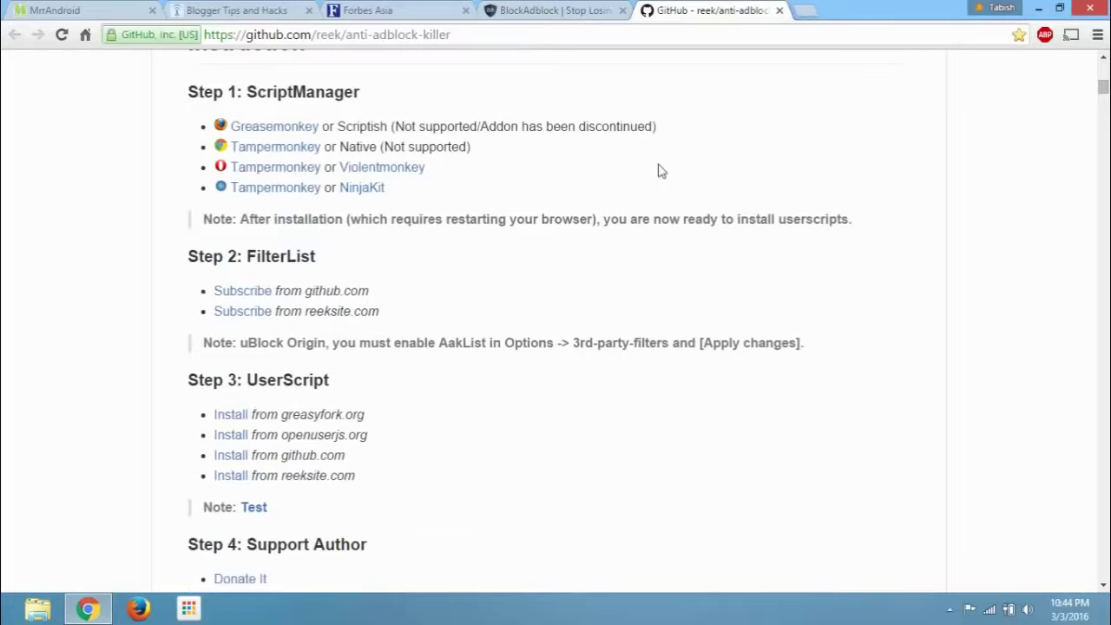
right_click(304, 150)
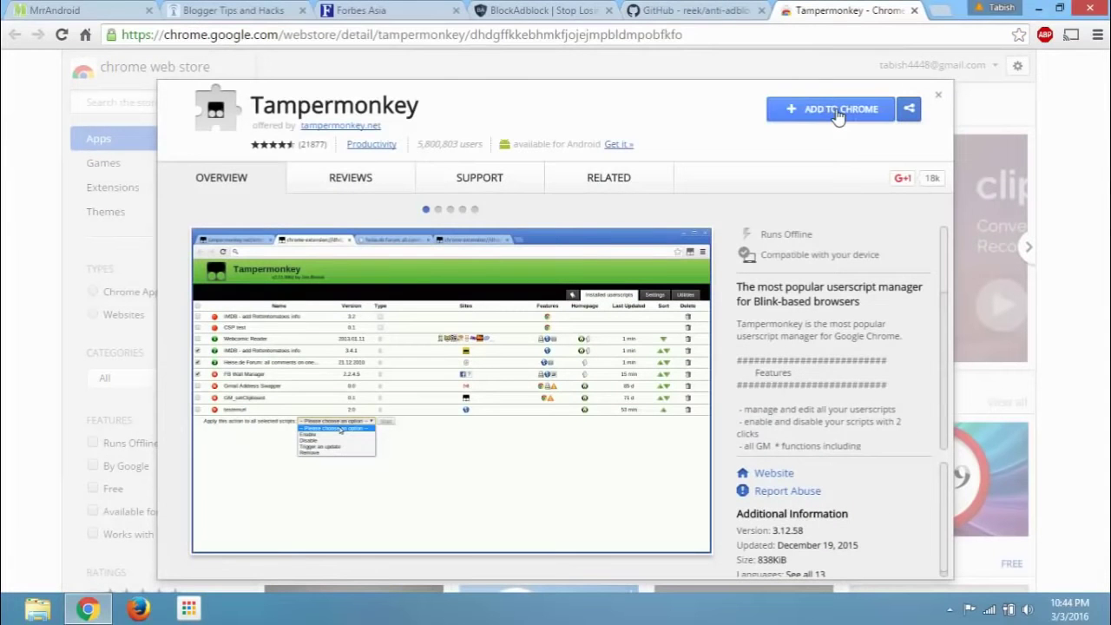
Install Tampermonkey from the Chrome Web Store, then close its installed notice, welcome tab and store tab
left_click(837, 113)
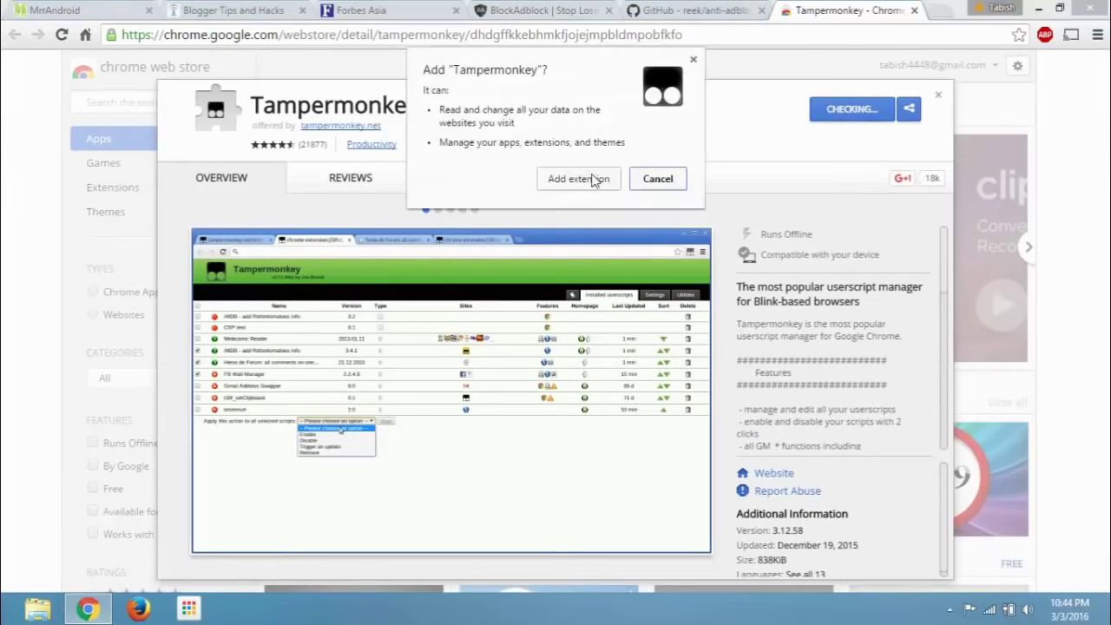
left_click(594, 179)
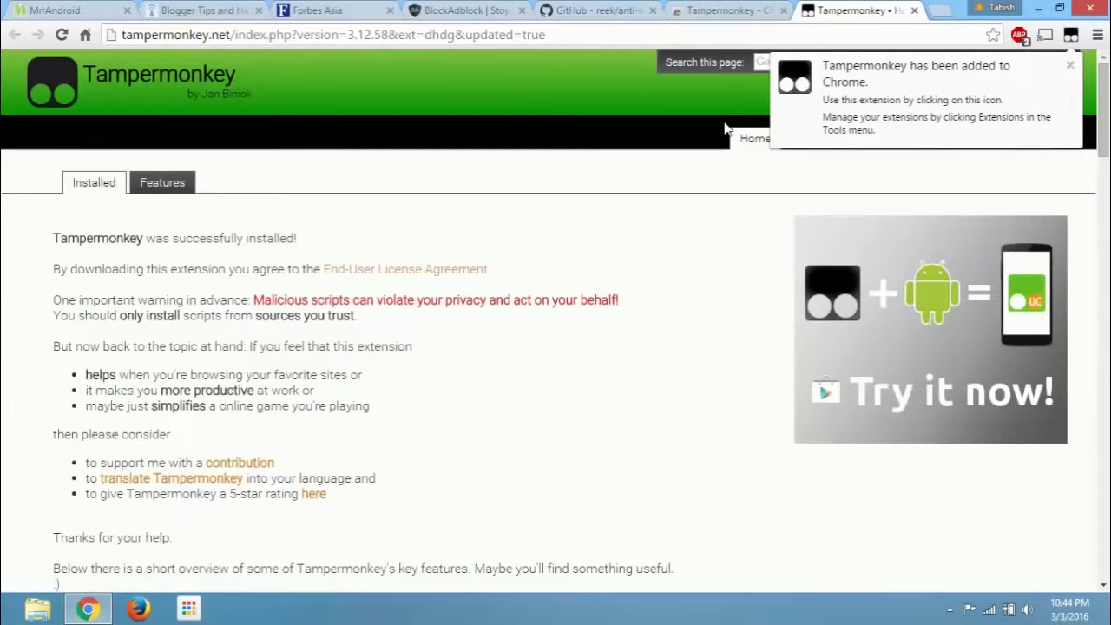
left_click(1071, 65)
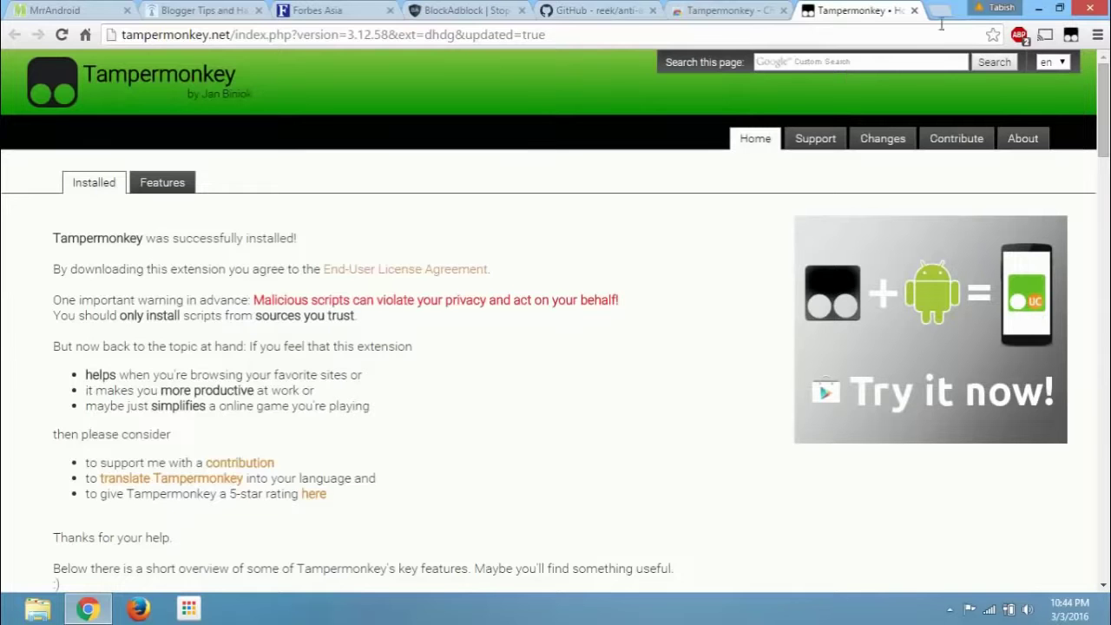
left_click(915, 10)
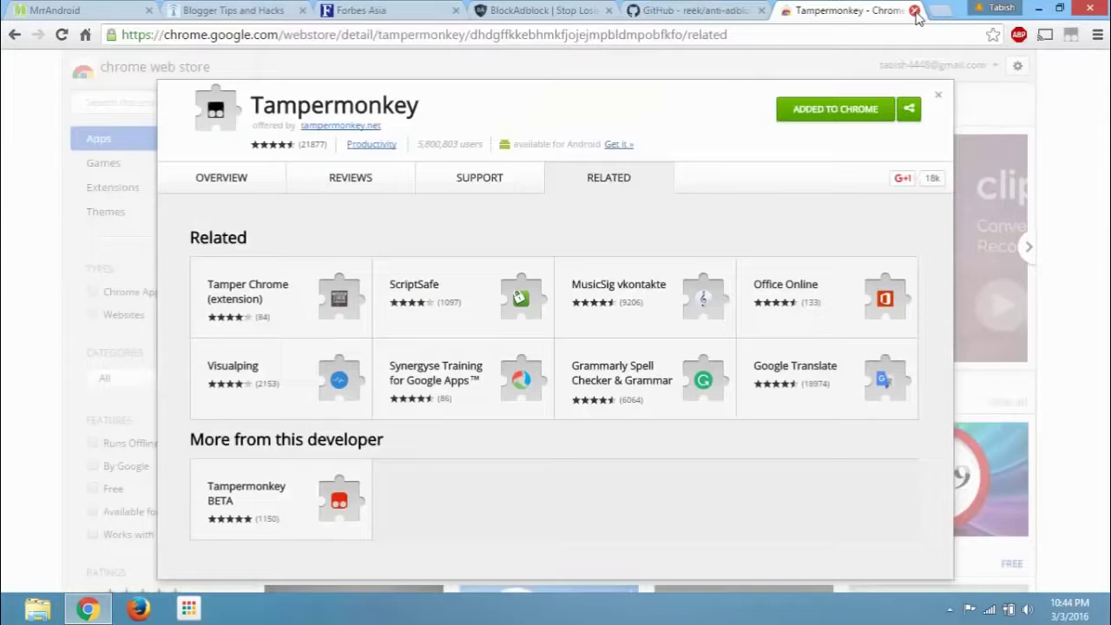
left_click(914, 10)
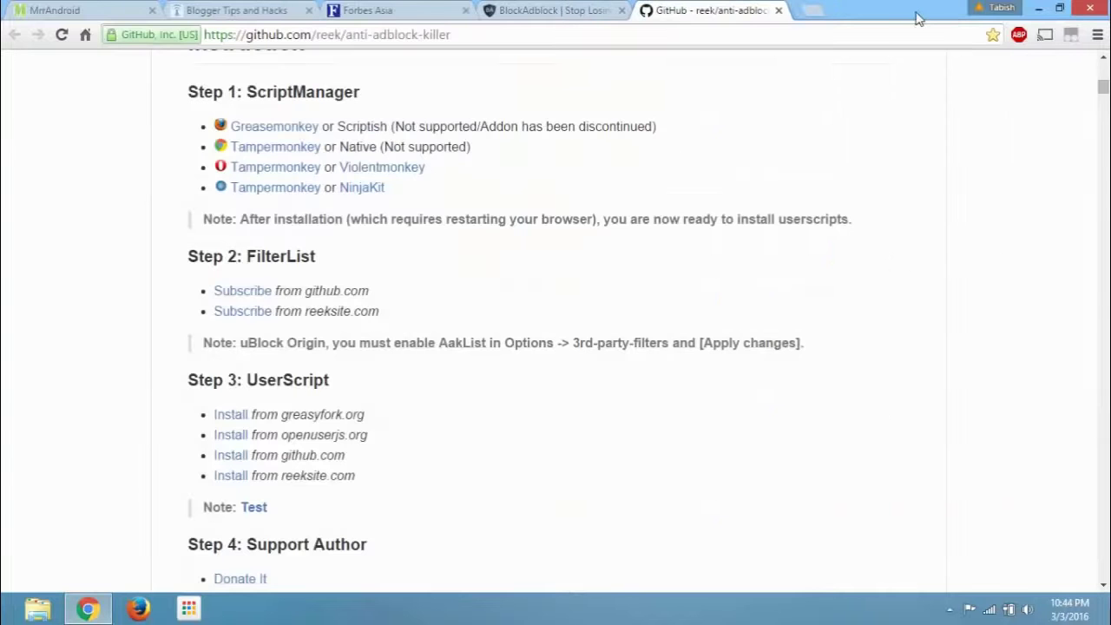
Subscribe Adblock Plus to the AakList (Anti-Adblock Killer) filter list from the github.com link
right_click(247, 295)
left_click(271, 300)
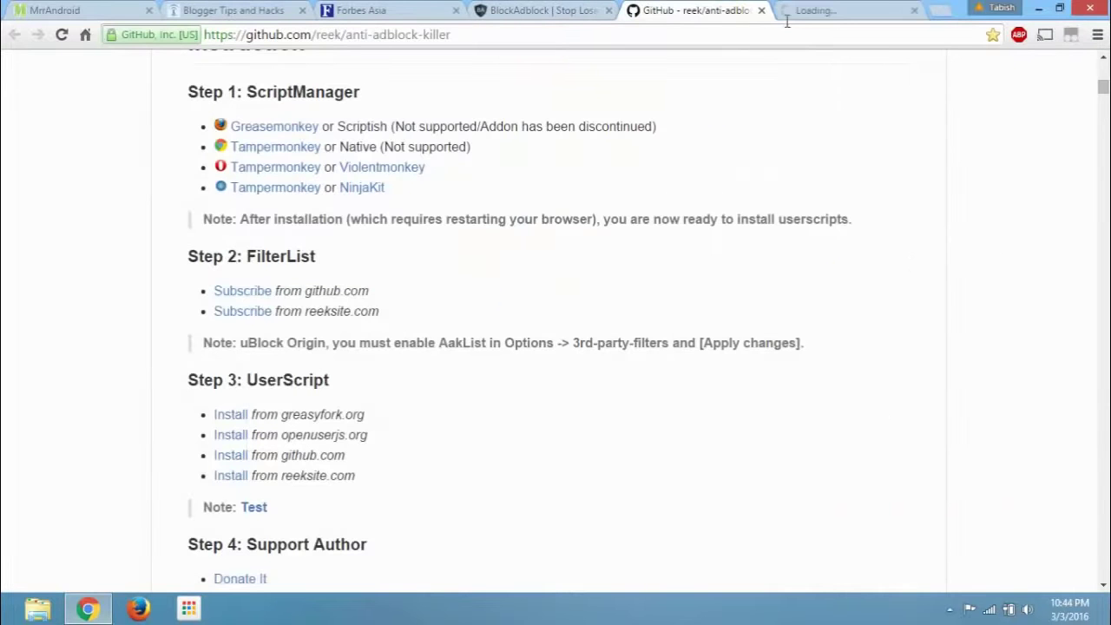
left_click(812, 10)
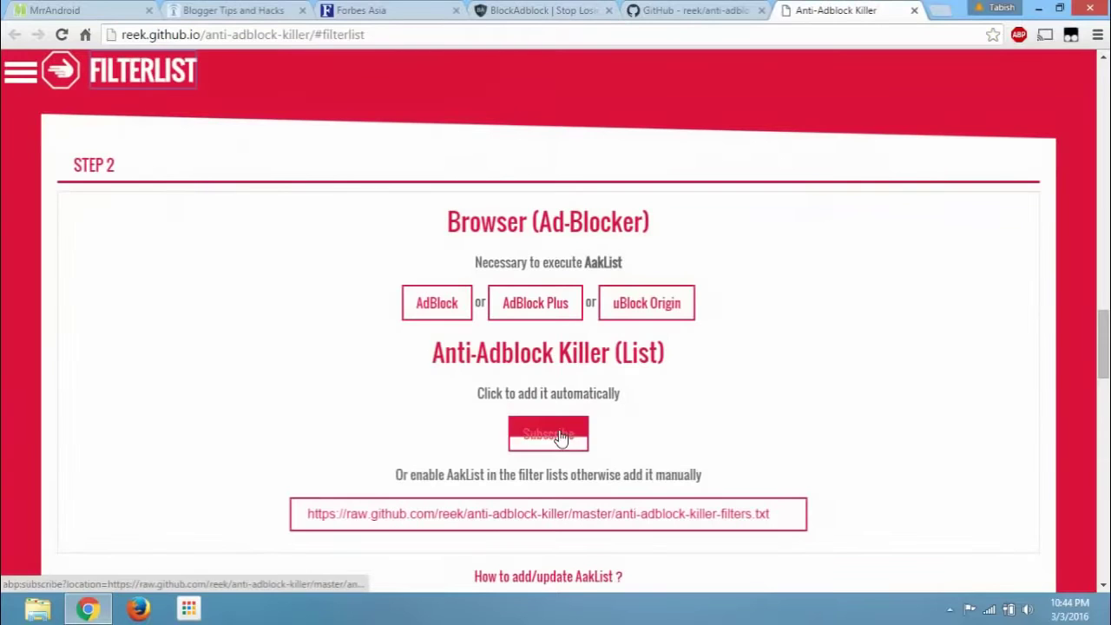
left_click(555, 434)
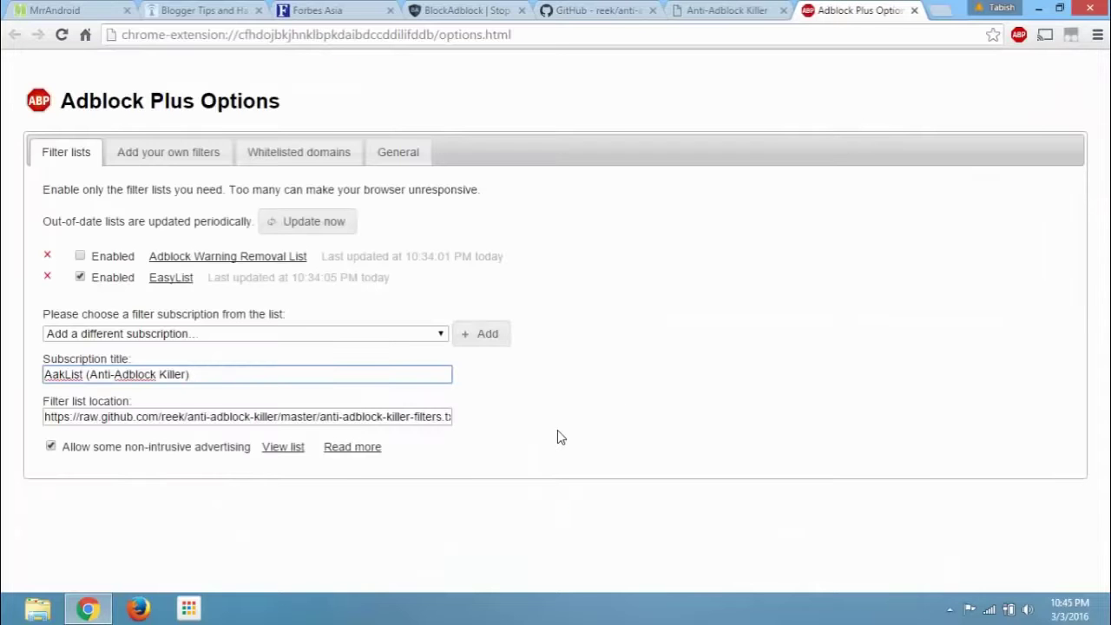
left_click(488, 336)
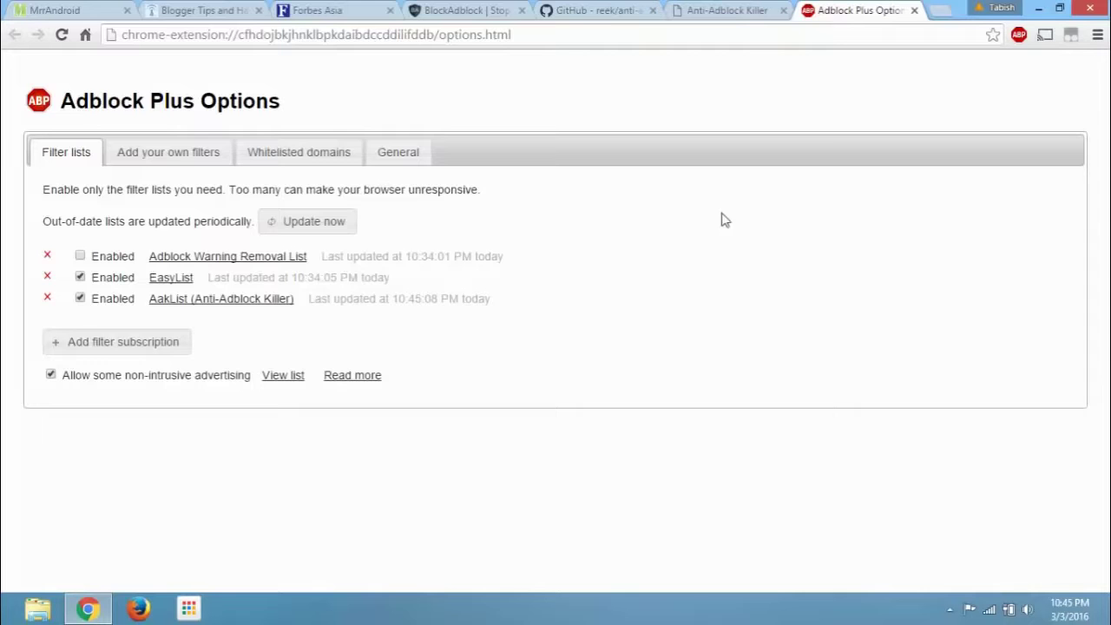
left_click(914, 11)
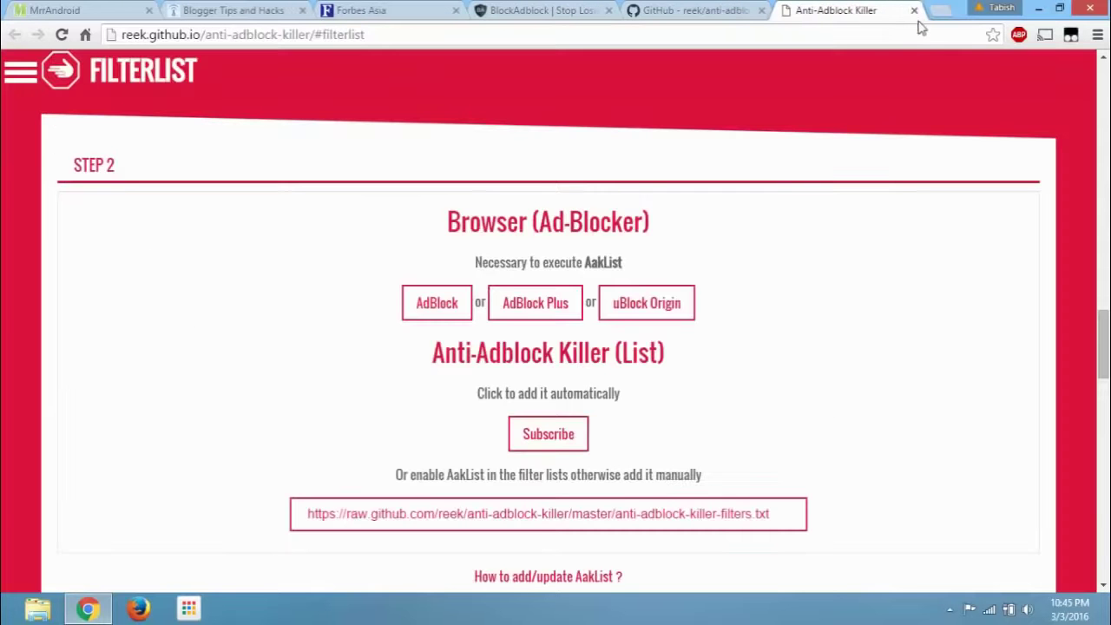
Close the filter list tab and install the Anti-Adblock Killer | Reek v9.3 userscript from github.com
left_click(914, 10)
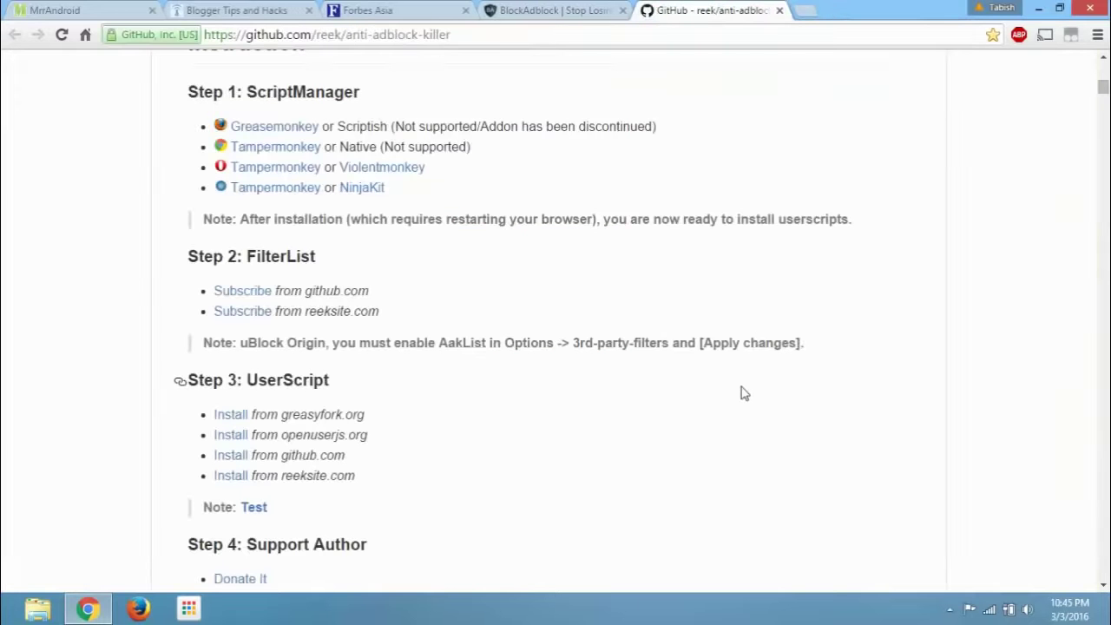
scroll(740, 390, "down", 3)
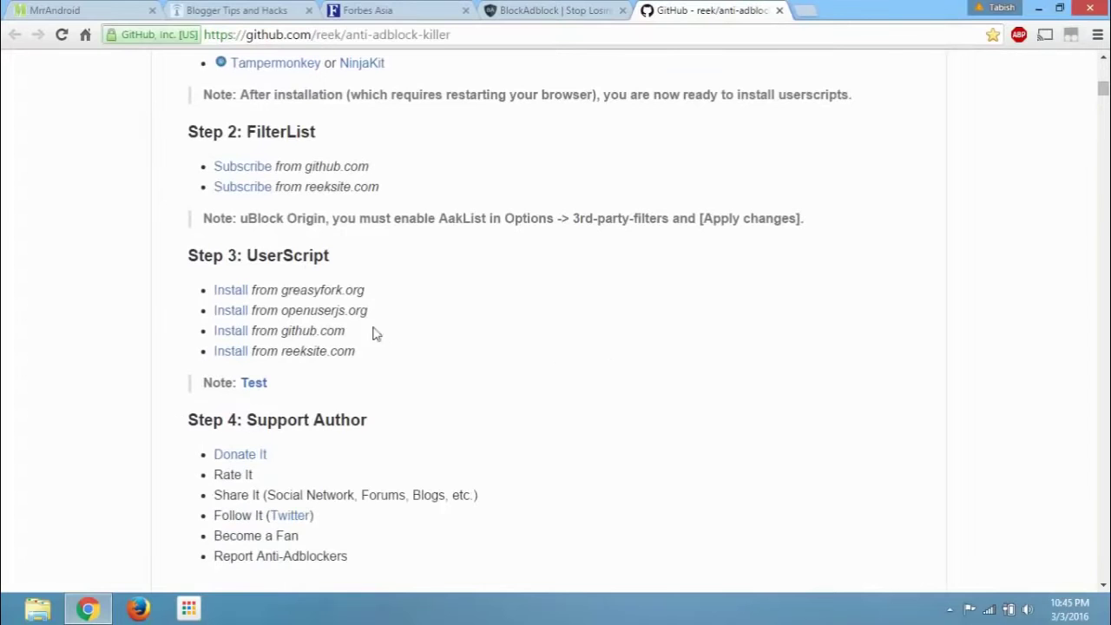
right_click(236, 335)
left_click(260, 343)
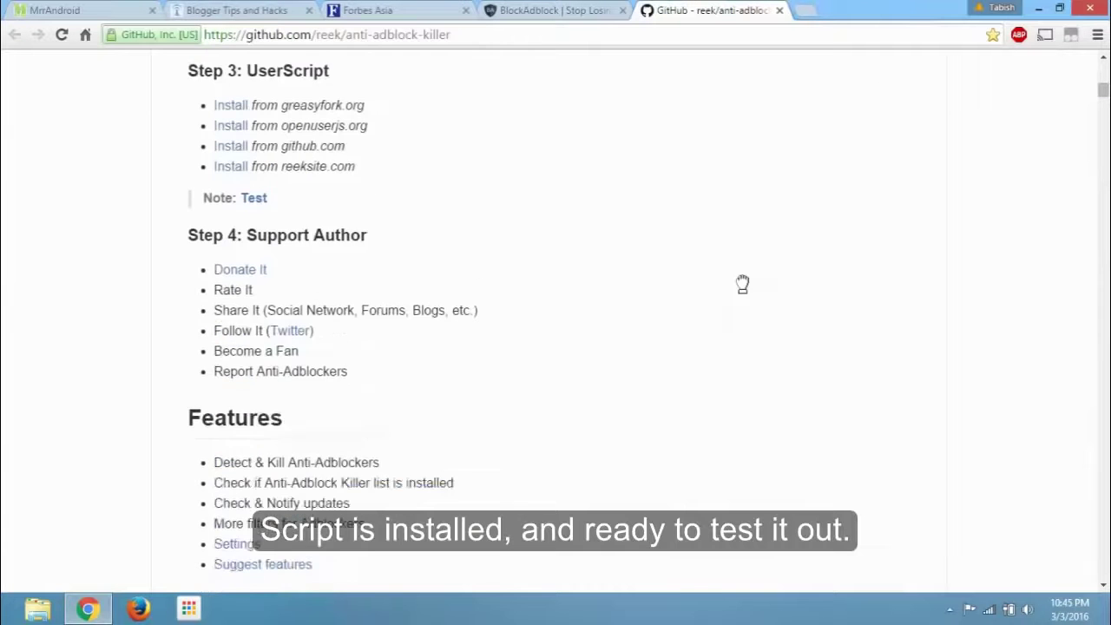
scroll(742, 288, "up", 5)
scroll(742, 288, "up", 15)
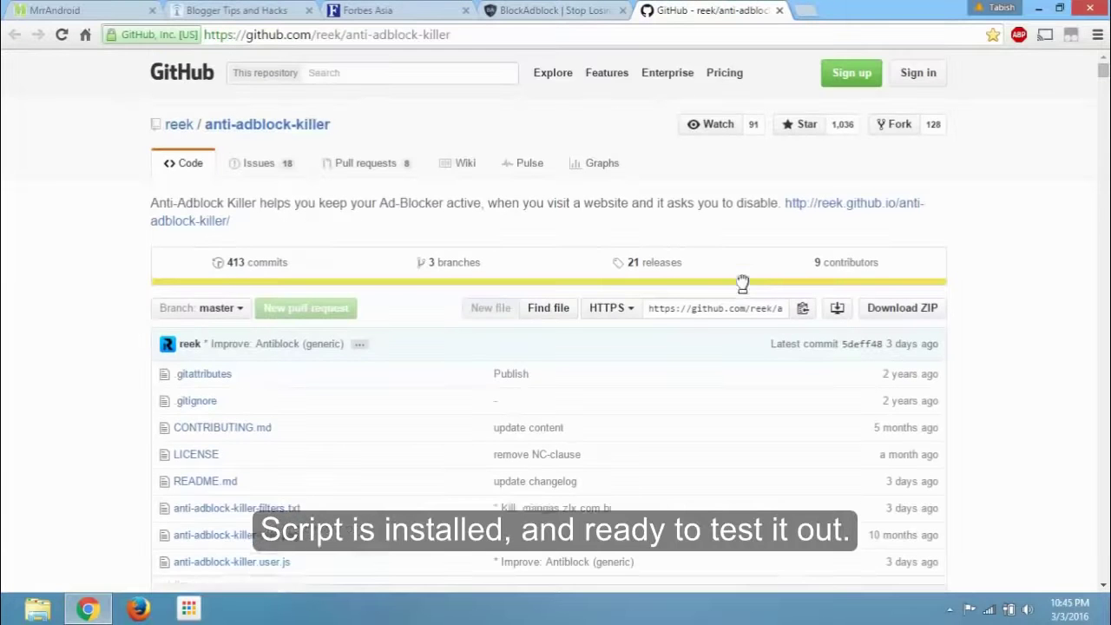
Reload MrrAndroid and scroll through it to confirm no adblock warning appears
left_click(123, 8)
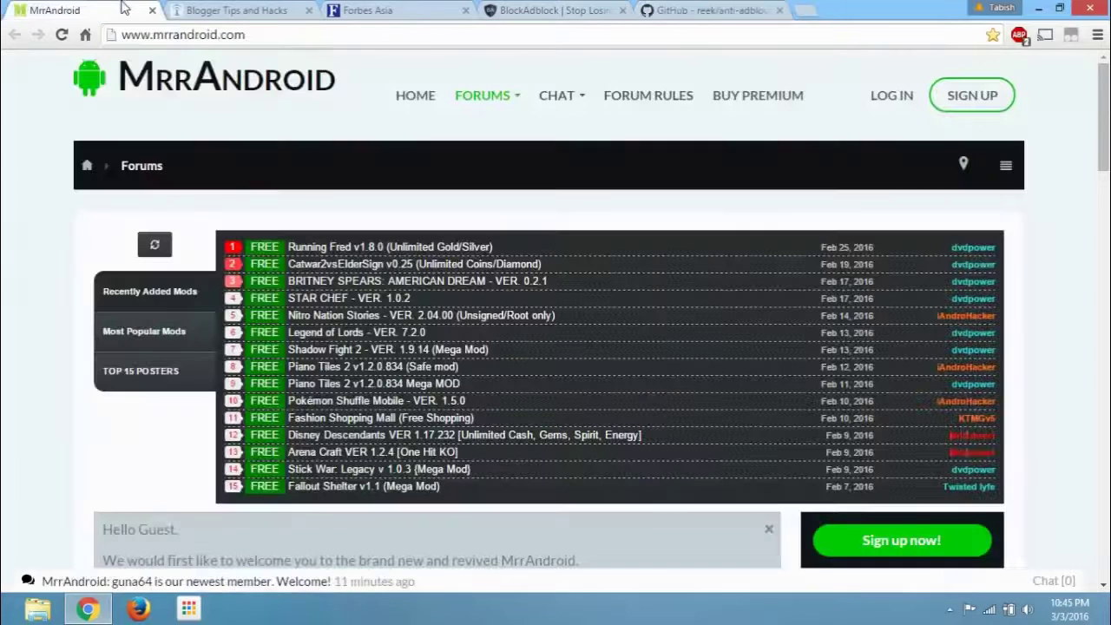
left_click(62, 35)
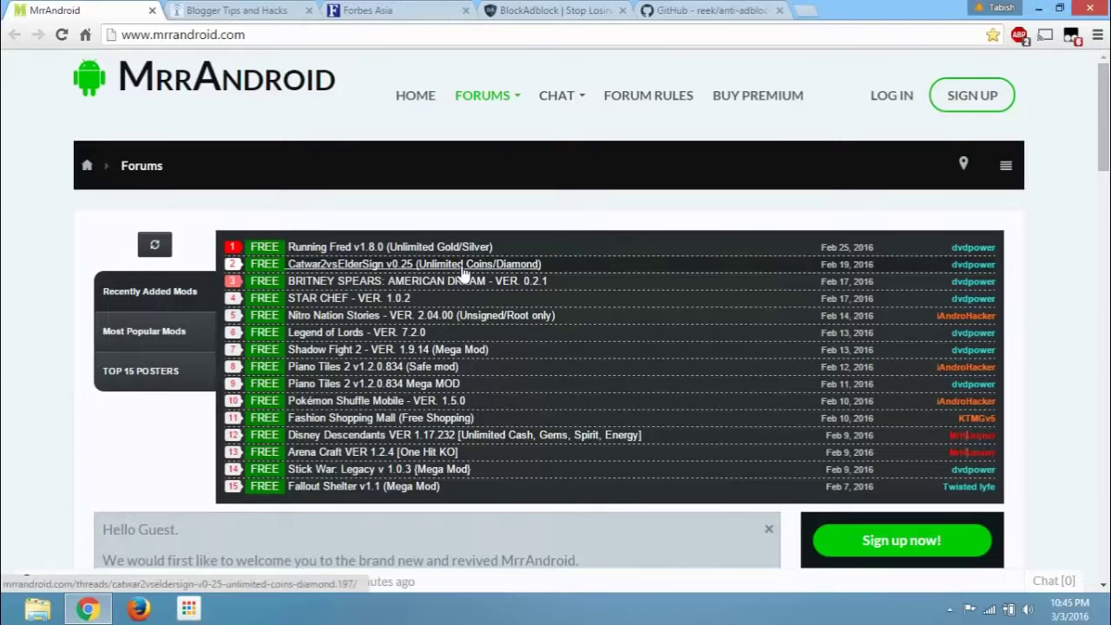
scroll(705, 193, "down", 9)
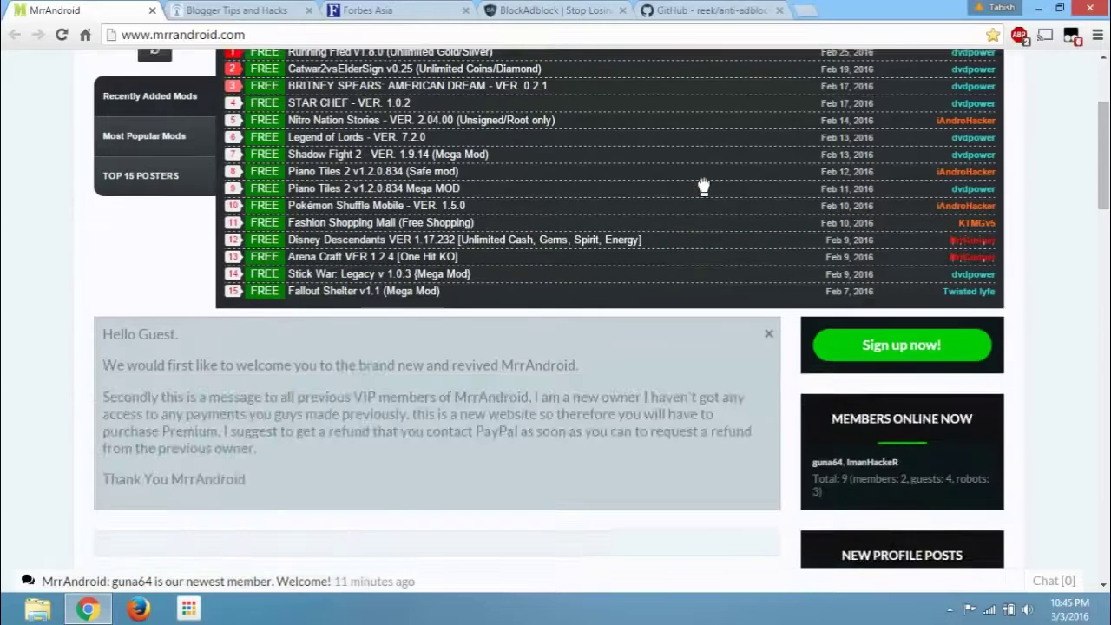
scroll(705, 193, "down", 3)
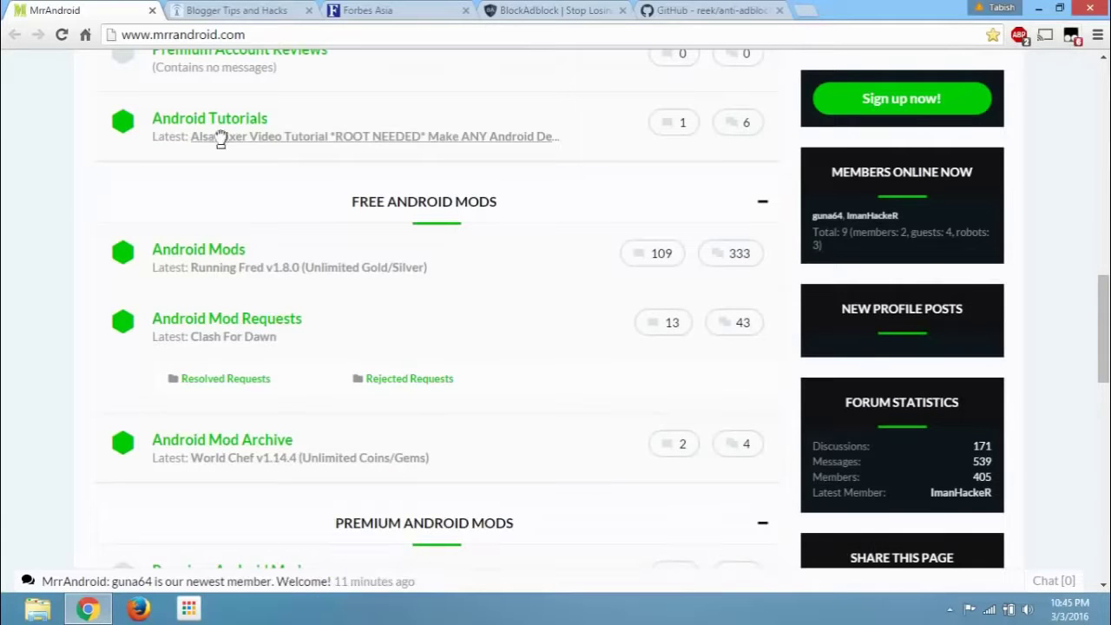
scroll(218, 139, "up", 12)
Reload Blogger Tips and Hacks and check it loads fully without an anti-adblock notice
left_click(251, 9)
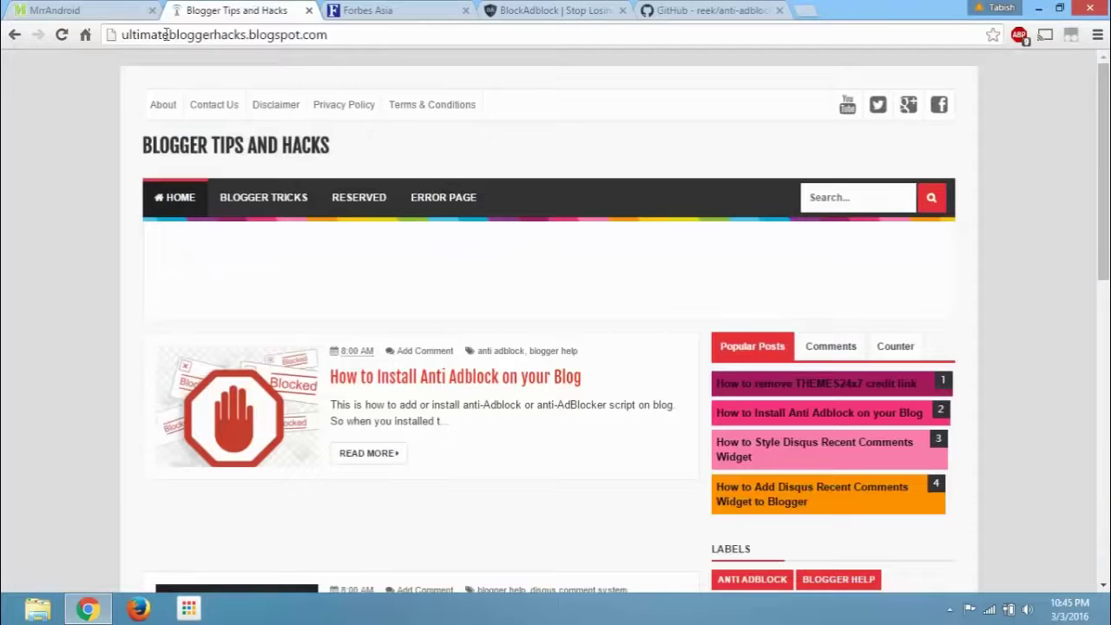
left_click(62, 36)
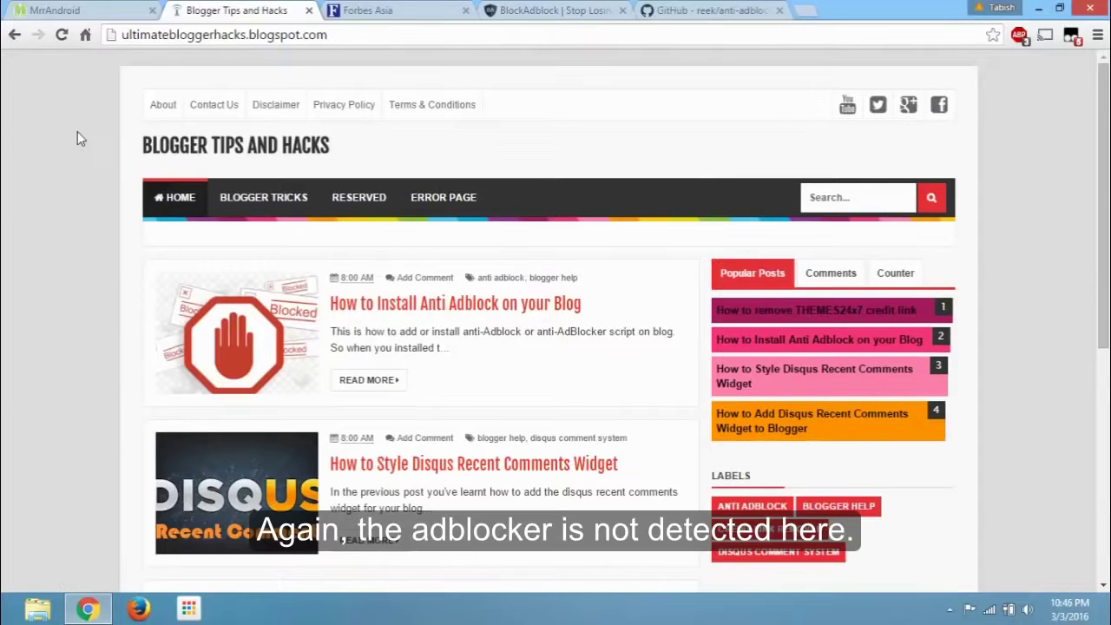
scroll(70, 327, "down", 5)
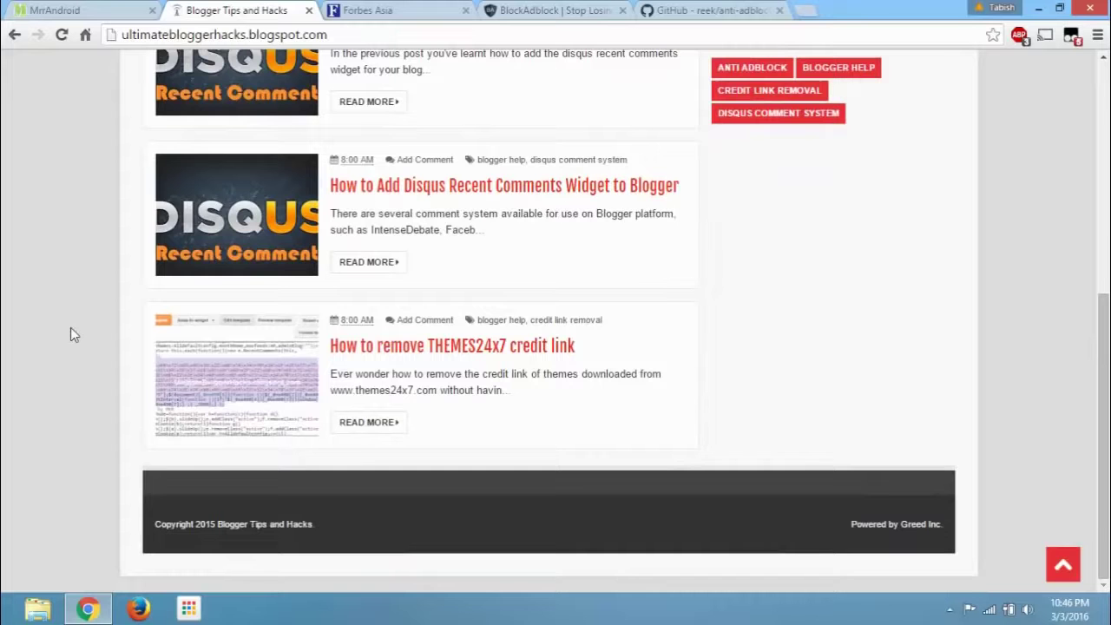
scroll(70, 327, "up", 5)
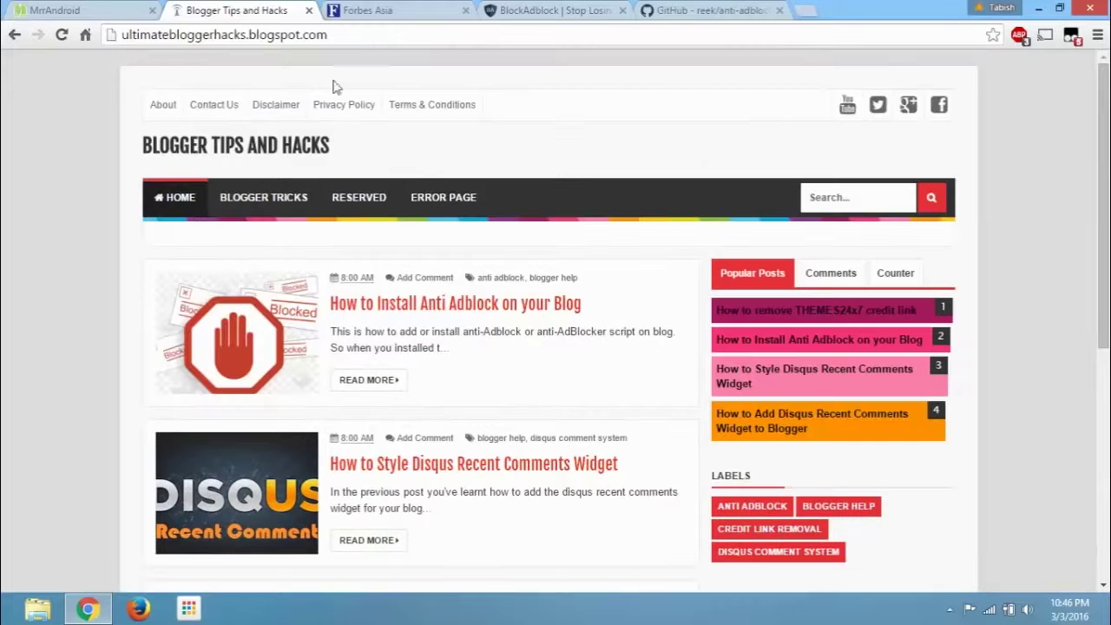
Reload Forbes Asia and blockadblock.com to confirm both show normal pages without adblocker warnings
left_click(384, 12)
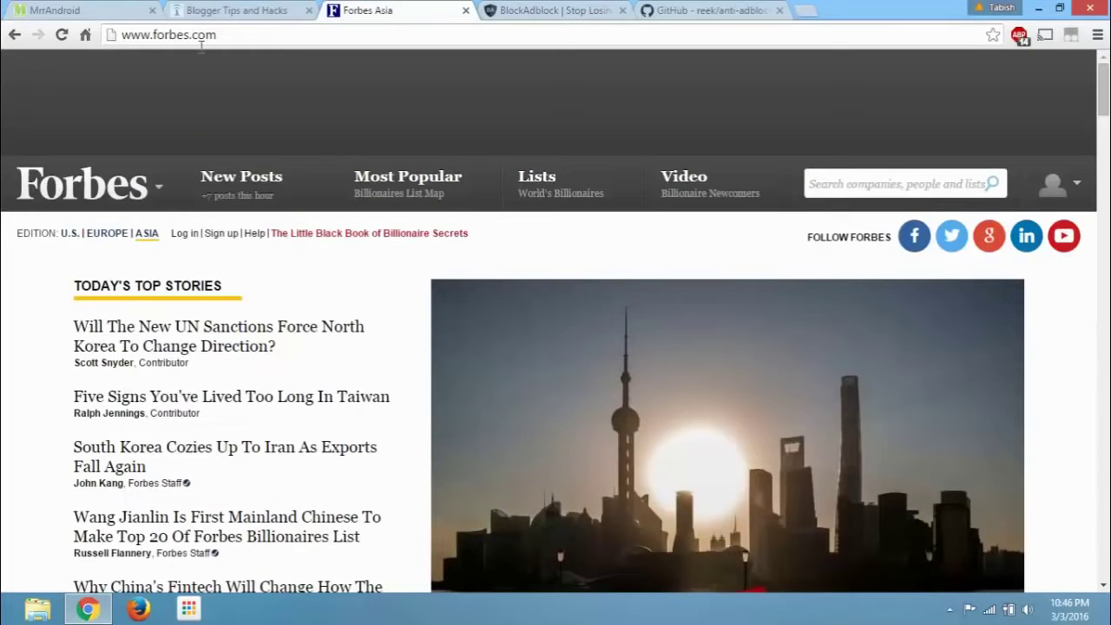
left_click(63, 35)
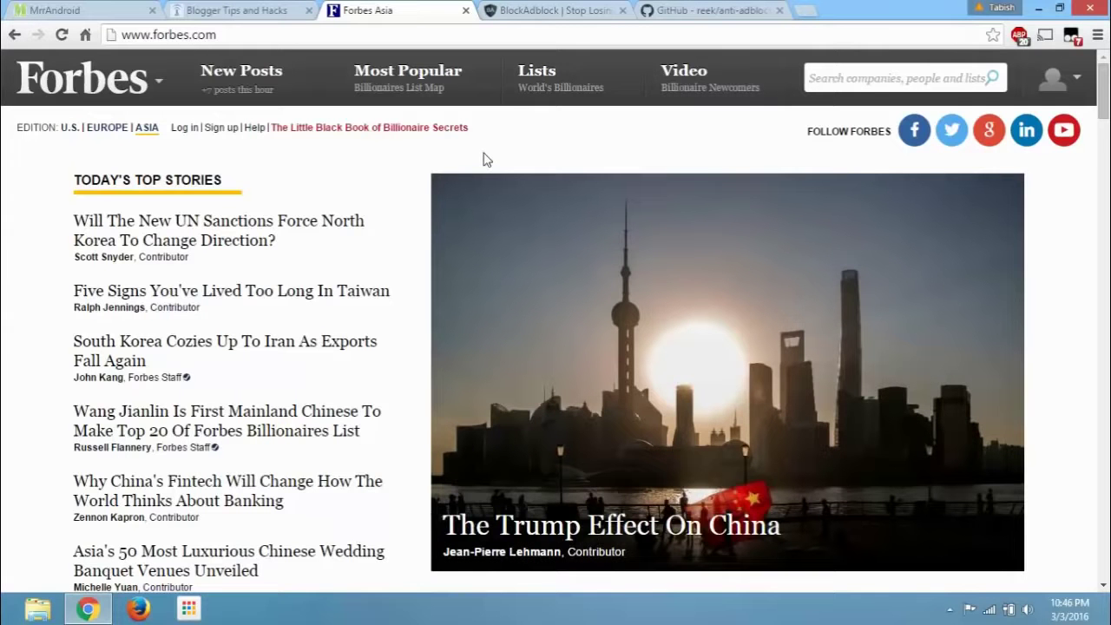
left_click(558, 9)
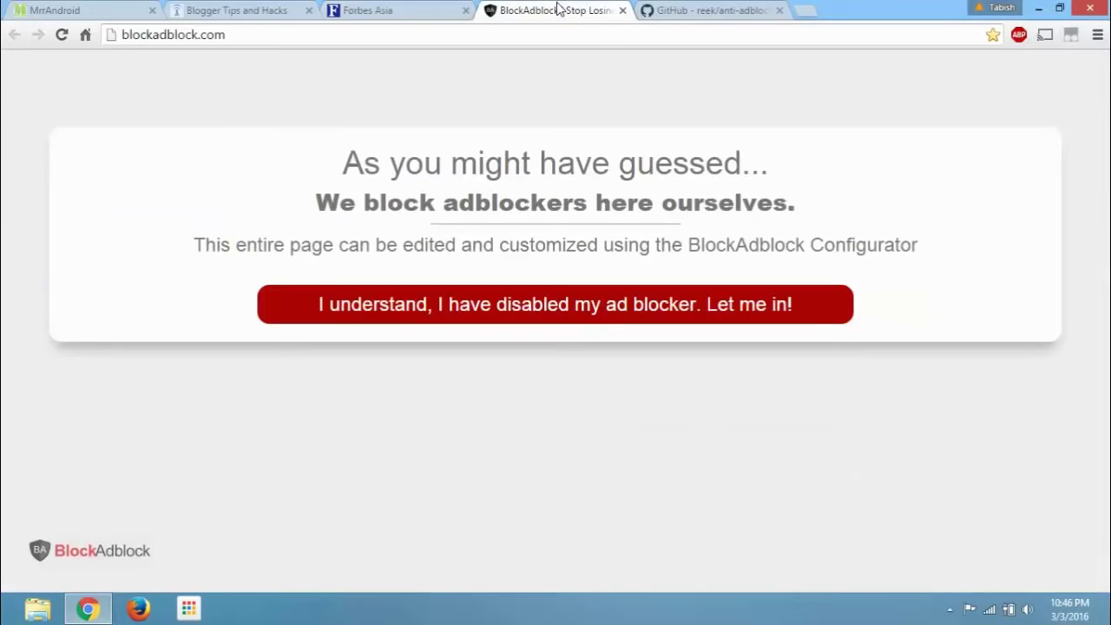
left_click(62, 35)
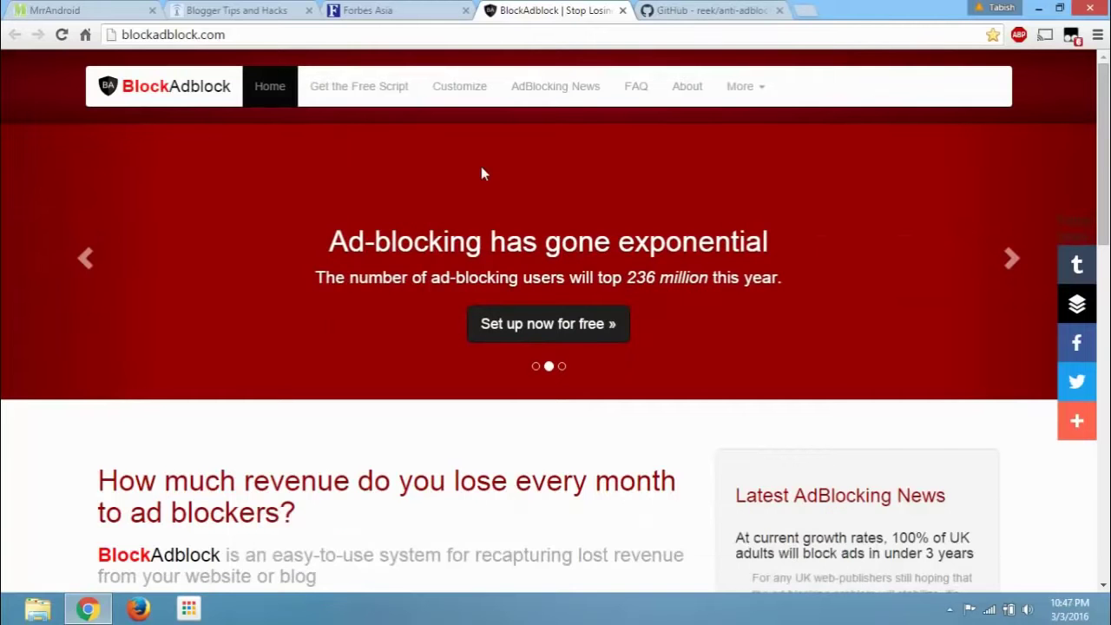
Return to the reek/anti-adblock-killer GitHub tab and scroll to its README
left_click(695, 10)
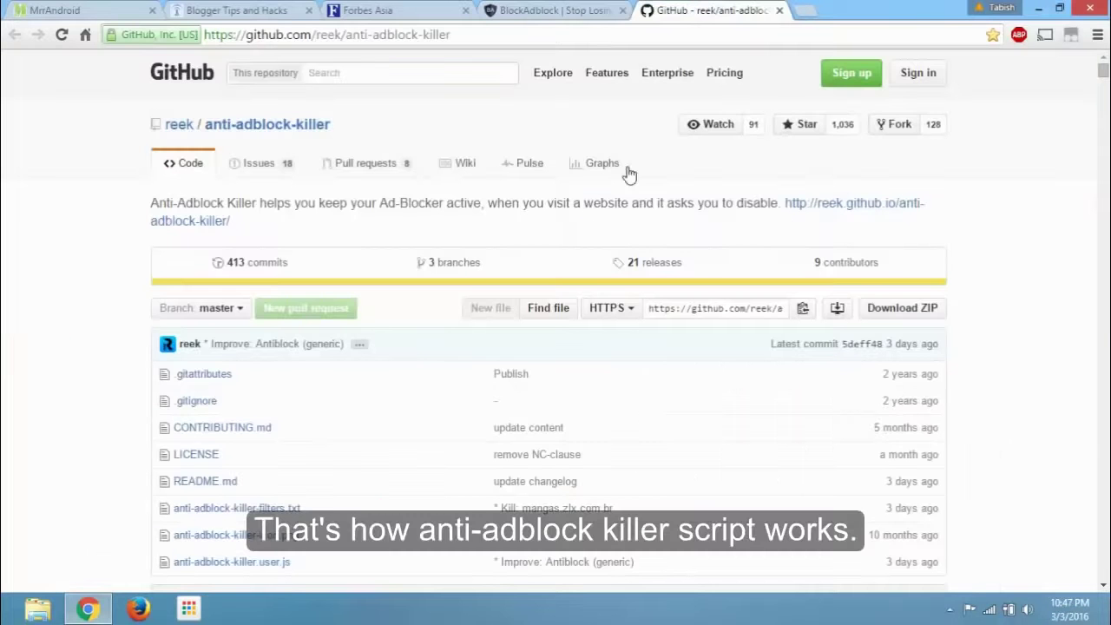
scroll(609, 234, "down", 8)
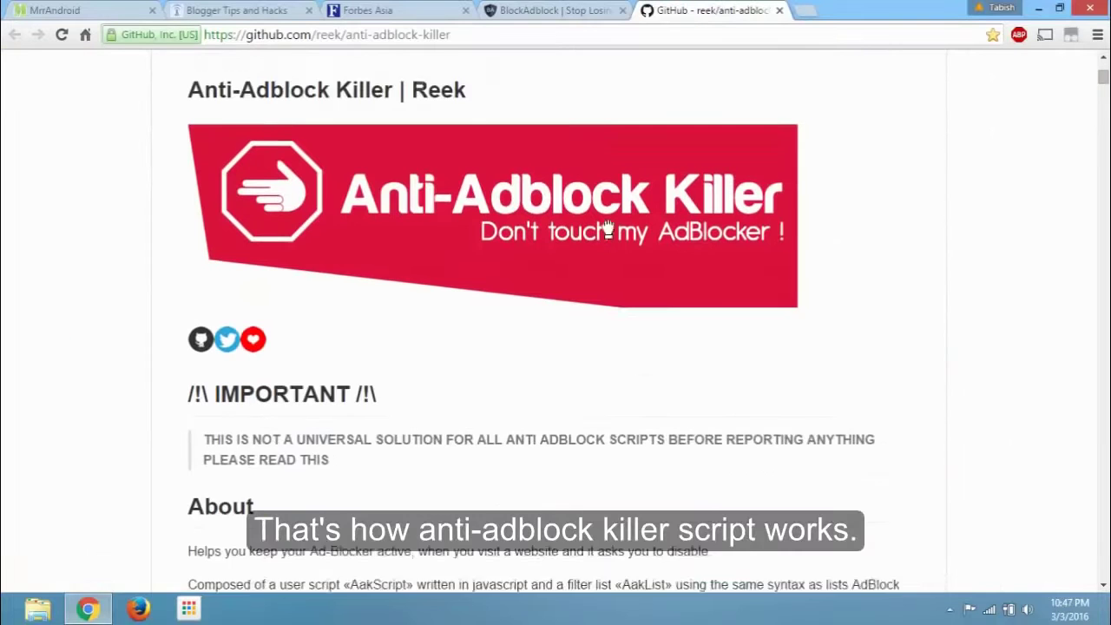